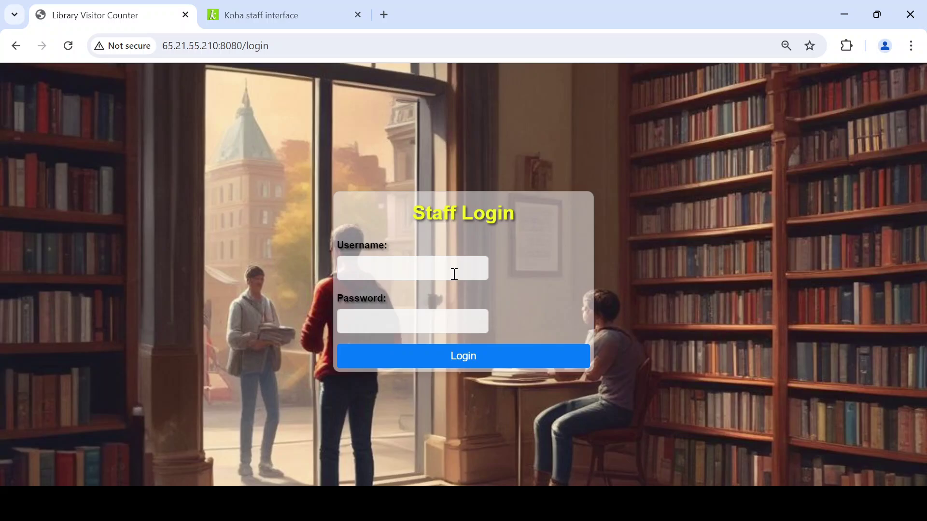
Switch to the Koha staff interface and open the patron's checkout record by entering their card number.
left_click(433, 314)
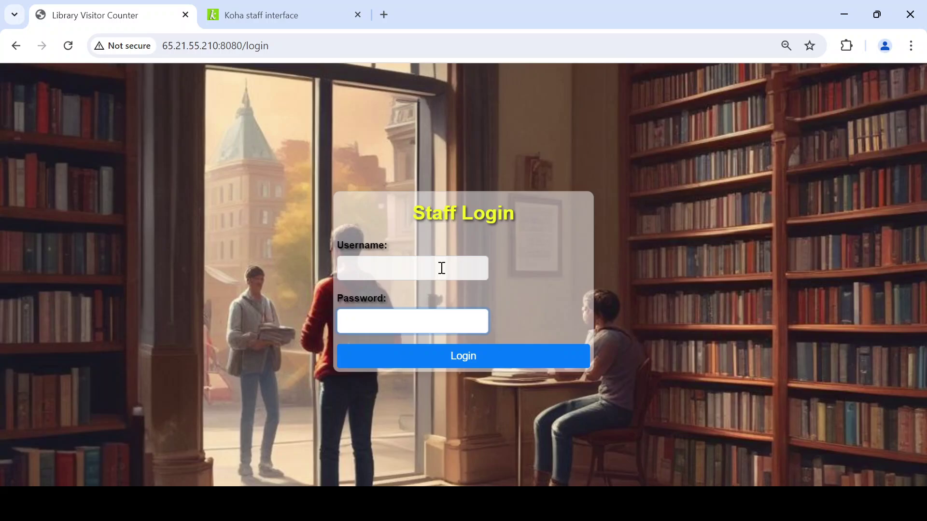
left_click(402, 267)
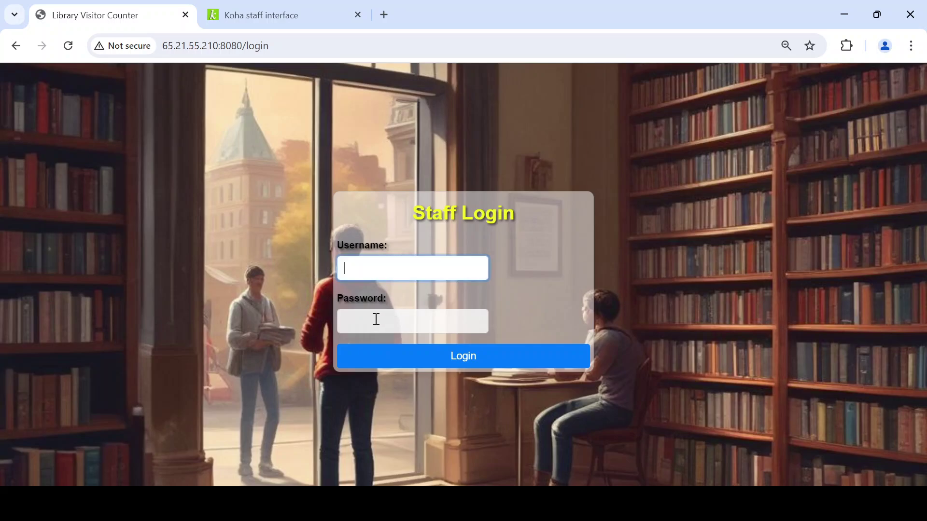
left_click(293, 20)
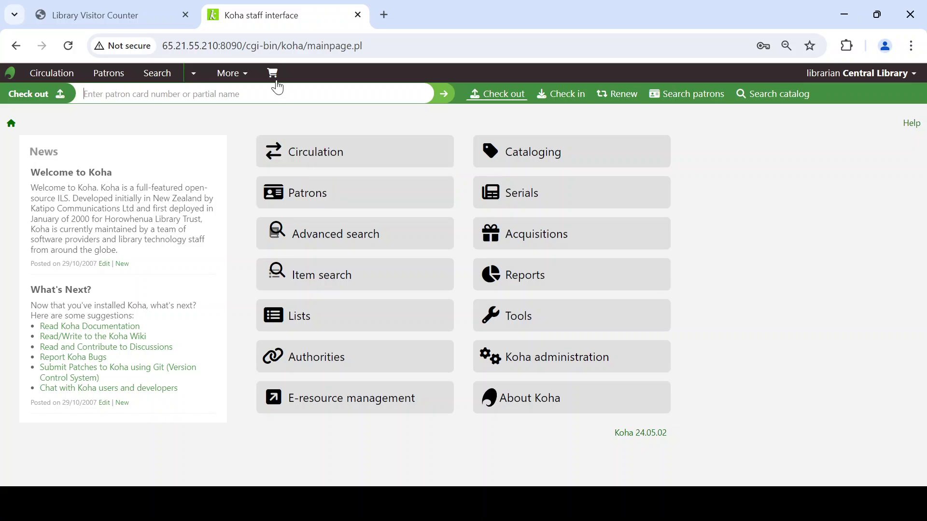
type("2131074")
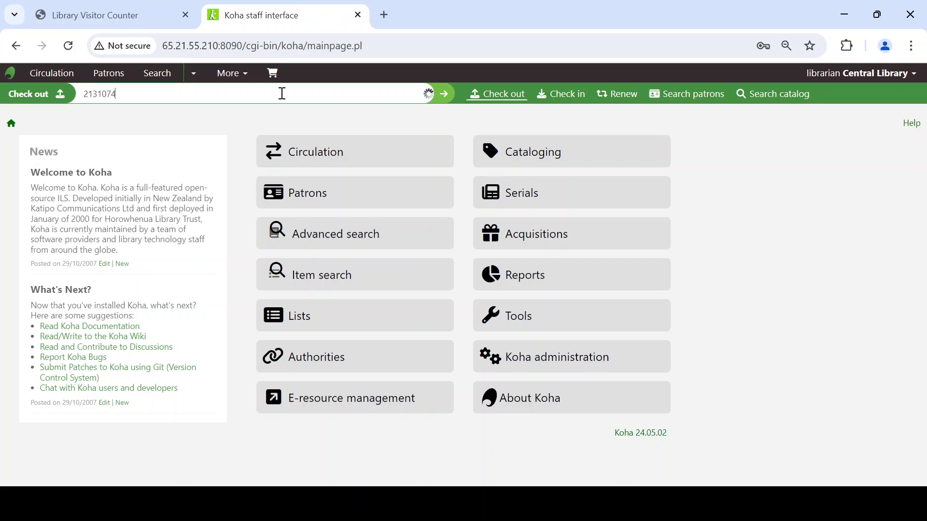
key("Return")
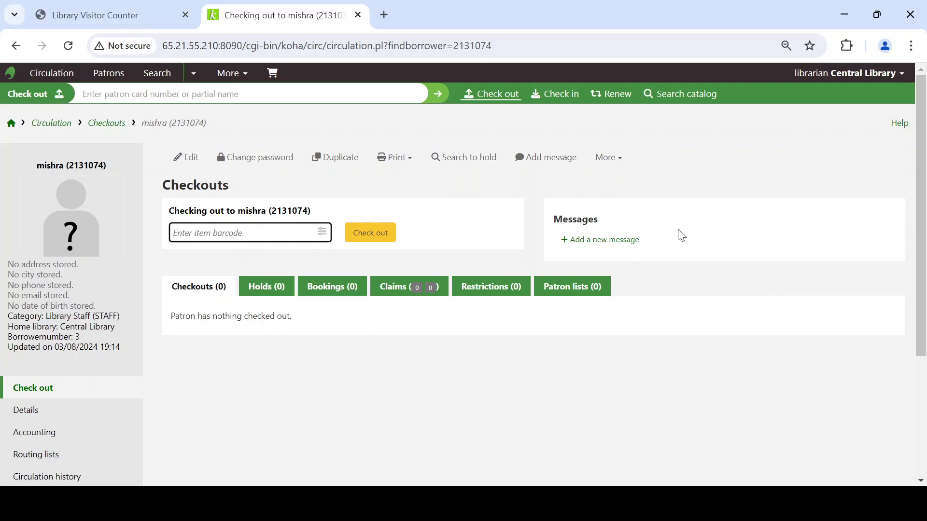
Open the patron's permission settings and review the full list of staff permissions.
left_click(623, 161)
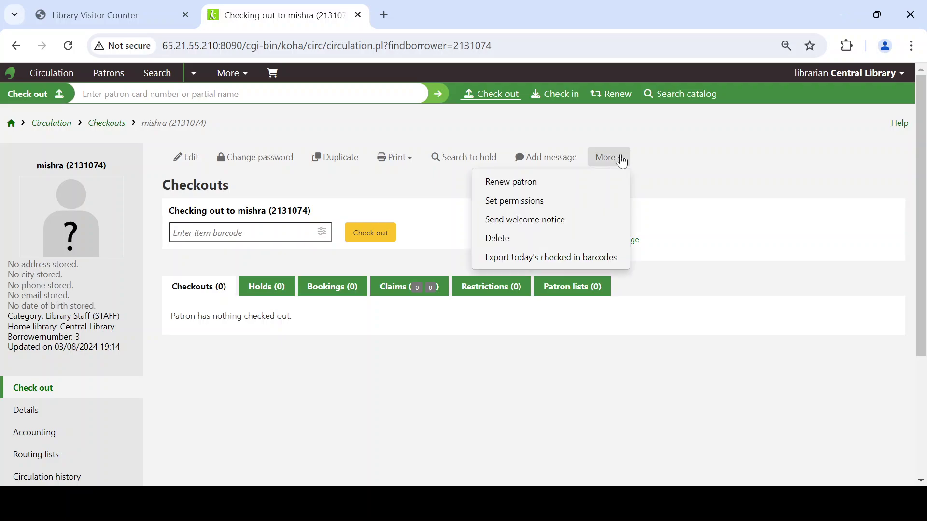
left_click(532, 201)
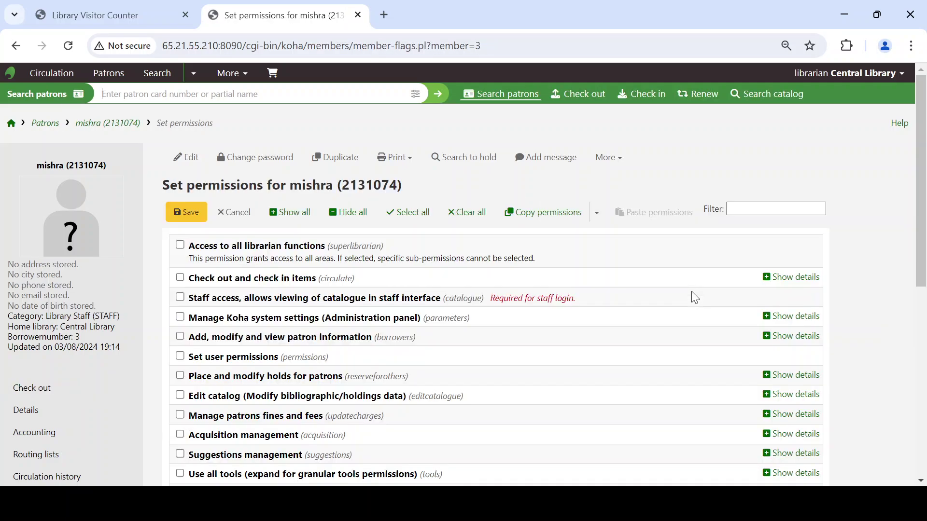
scroll(641, 306, "down", 8)
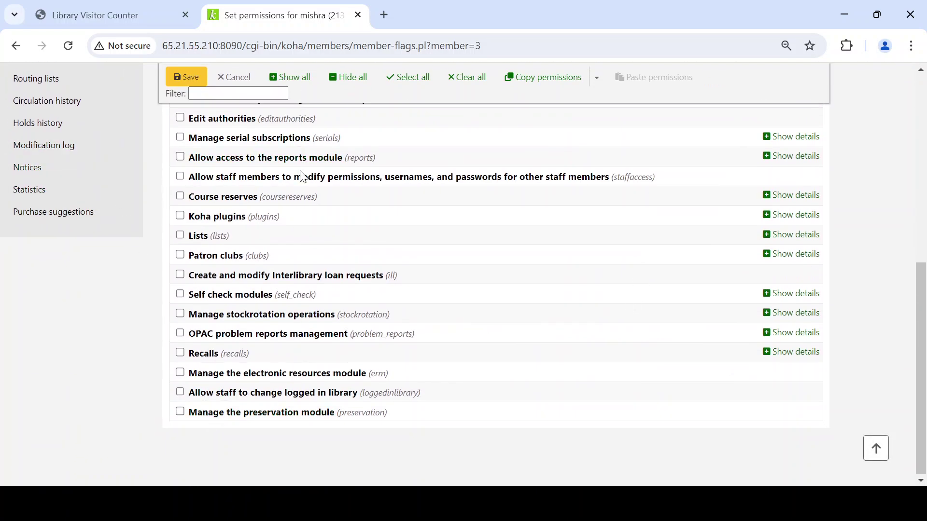
scroll(302, 174, "up", 8)
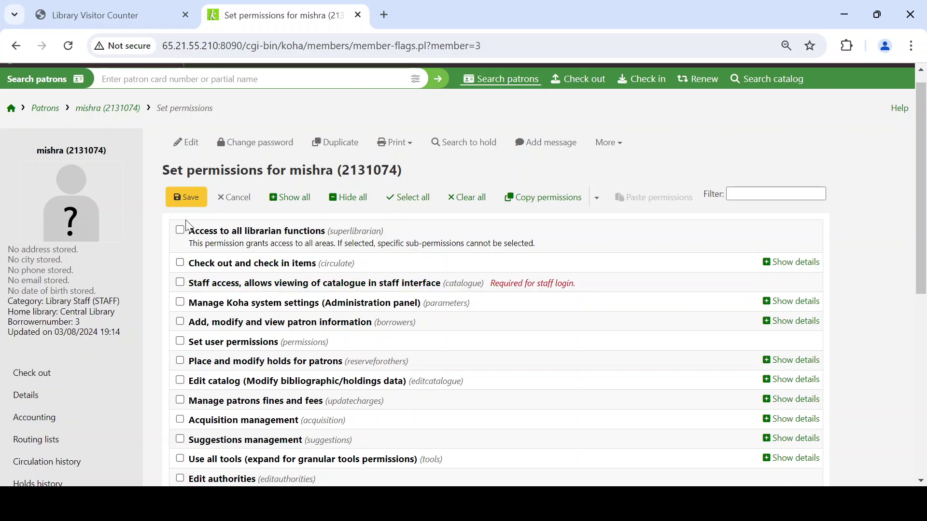
scroll(179, 414, "down", 2)
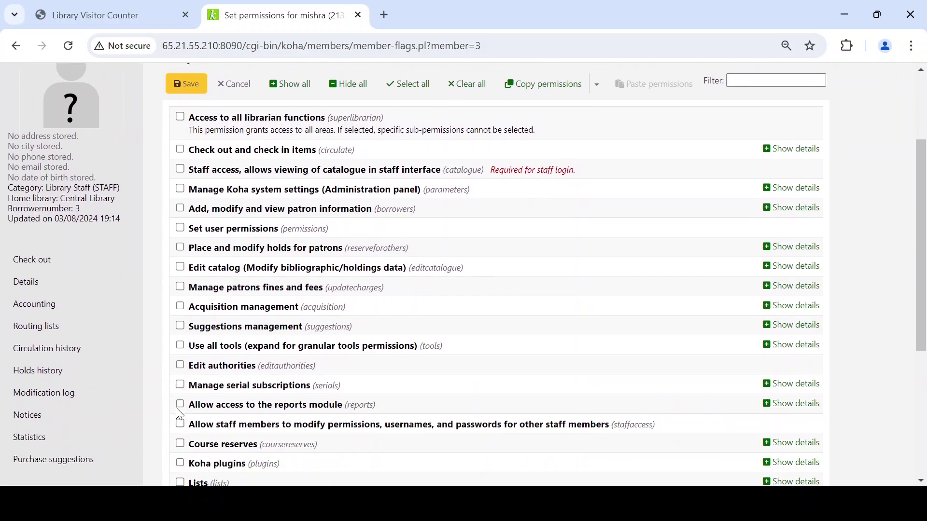
scroll(176, 408, "down", 2)
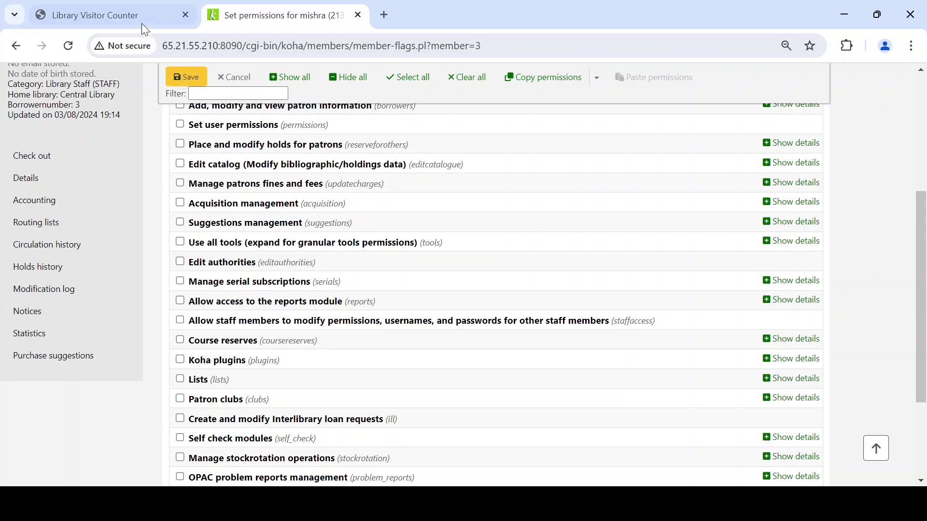
left_click(111, 16)
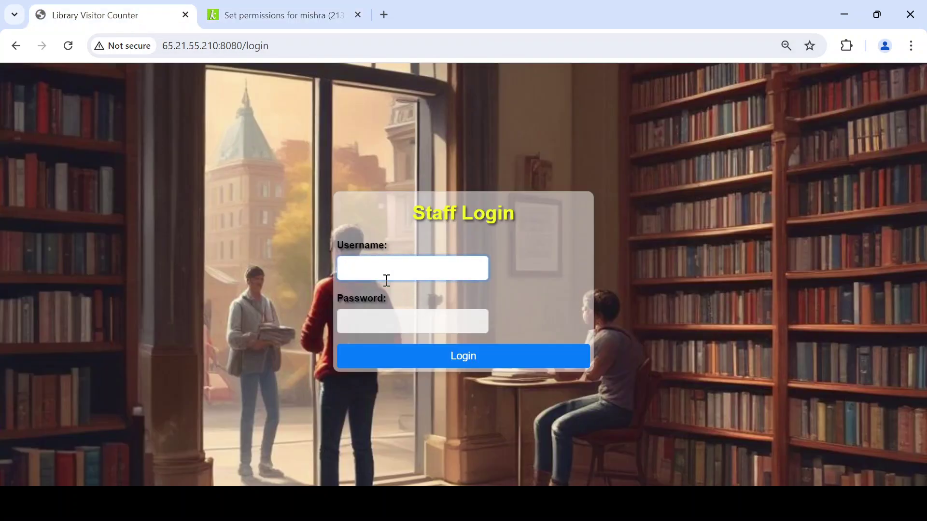
left_click(273, 19)
scroll(225, 243, "up", 3)
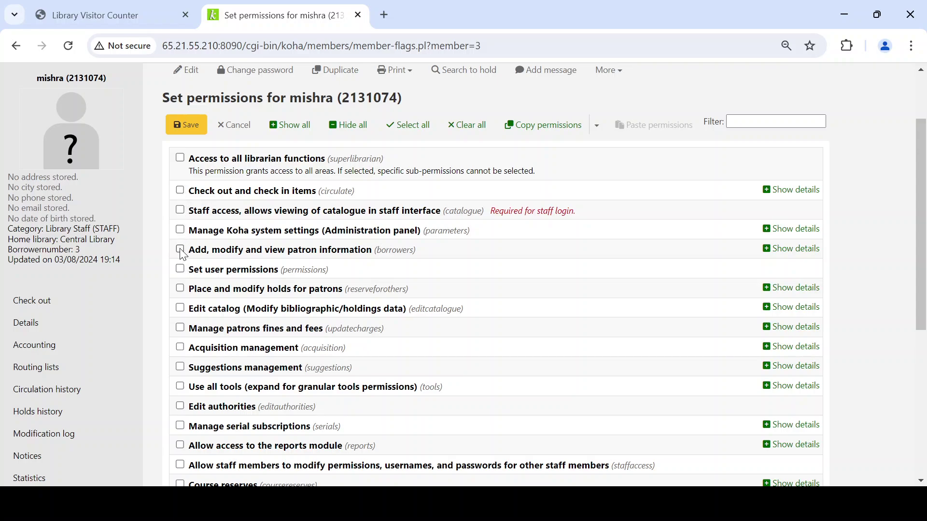
left_click(122, 18)
left_click(383, 316)
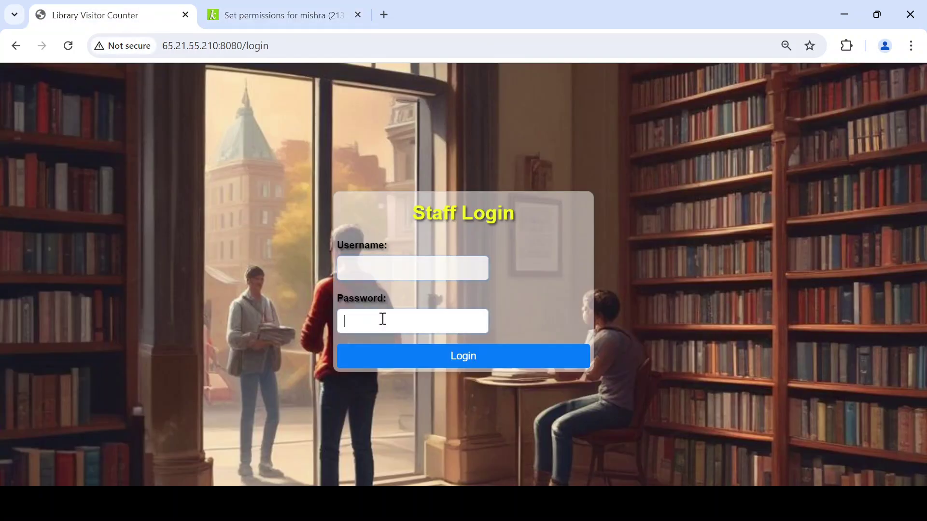
left_click(381, 269)
left_click(375, 310)
left_click(277, 15)
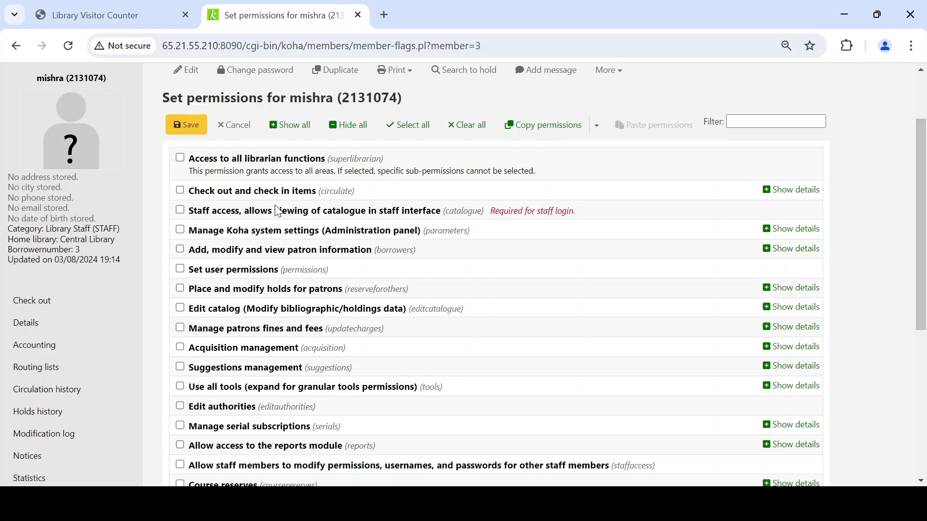
left_click(125, 21)
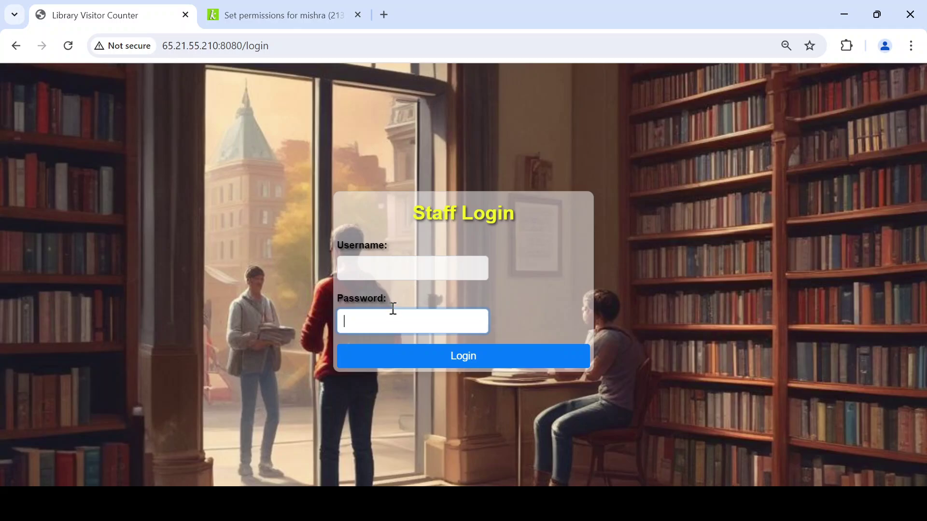
Return to the patron's Koha permissions and enable the Staff access (catalogue) permission required for staff login.
left_click(293, 21)
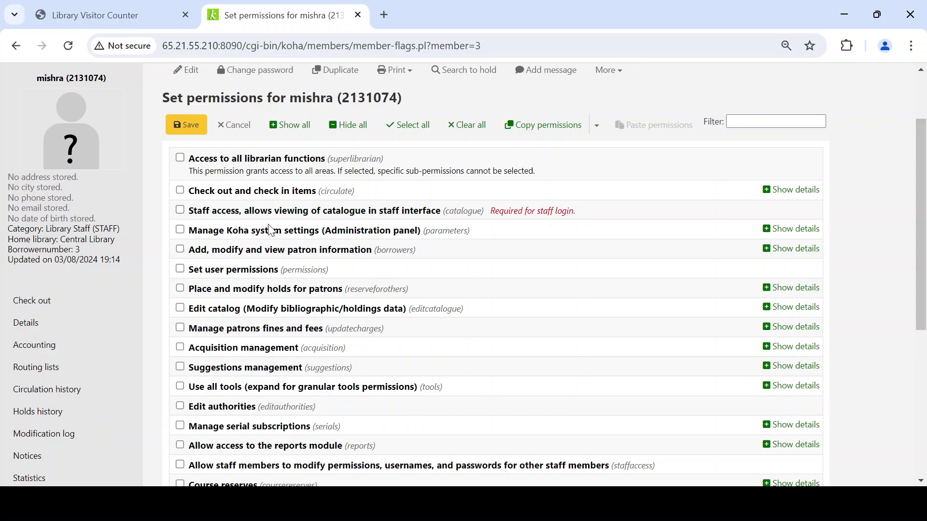
left_click(180, 211)
left_click(97, 15)
left_click(356, 263)
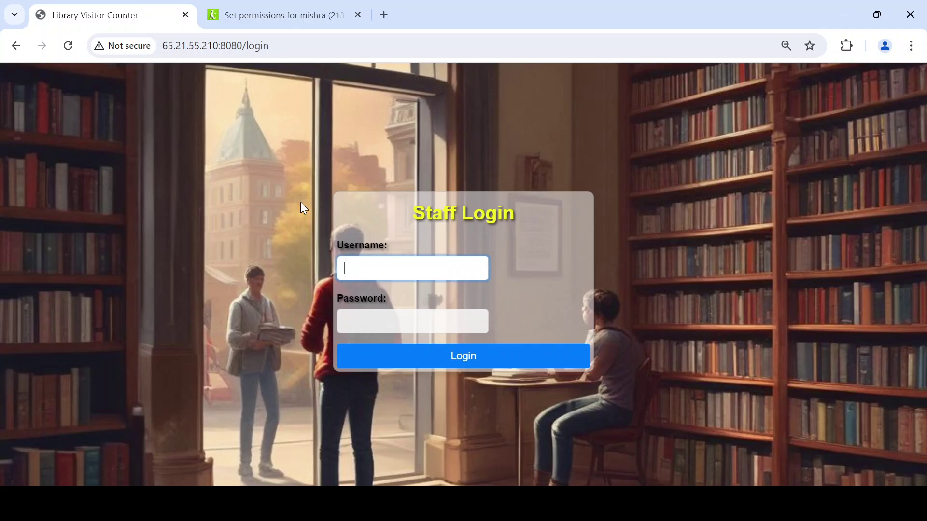
Grant the patron the borrowers, parameters and circulate permissions in Koha, including their sub-permissions.
left_click(248, 15)
scroll(473, 312, "up", 2)
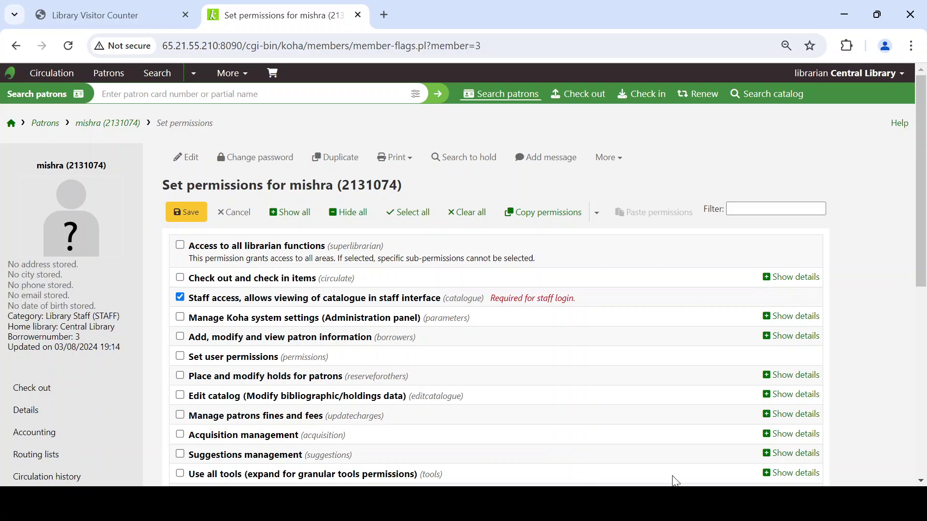
scroll(442, 303, "down", 1)
scroll(442, 303, "down", 1)
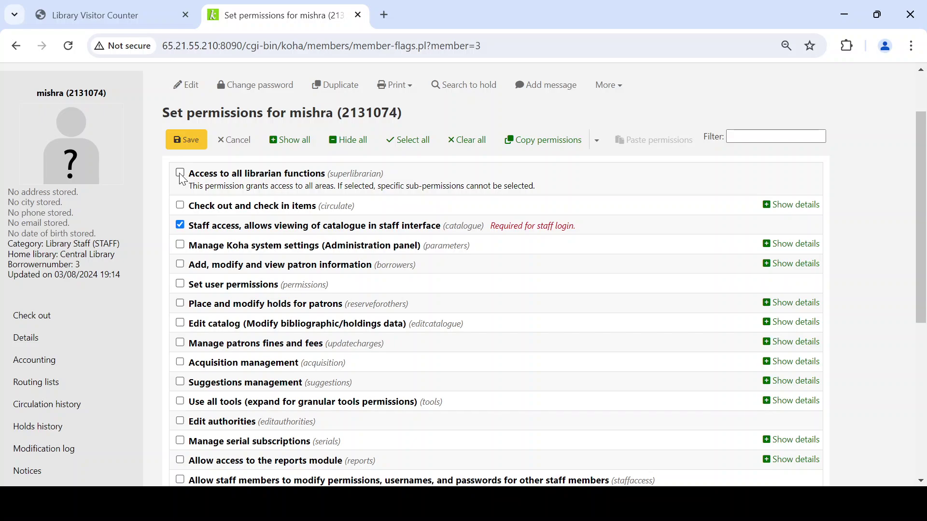
left_click(181, 265)
left_click(180, 246)
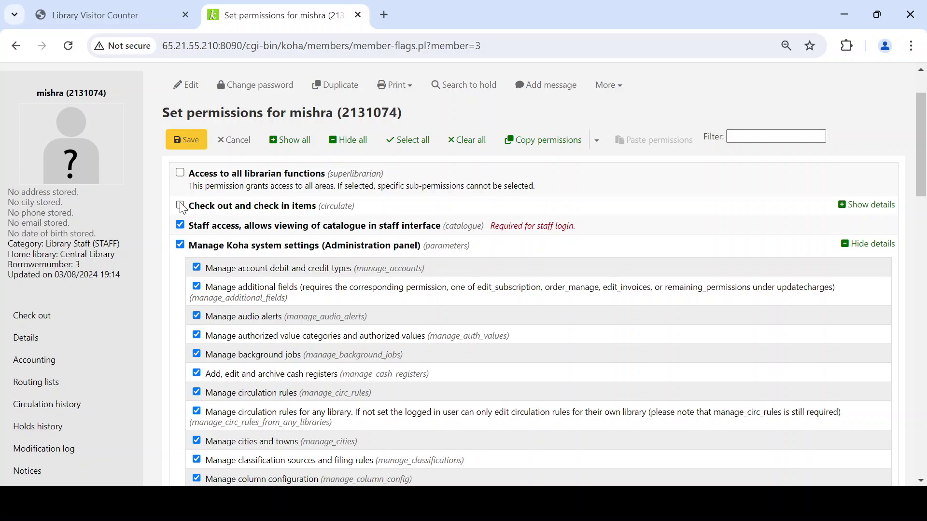
left_click(180, 206)
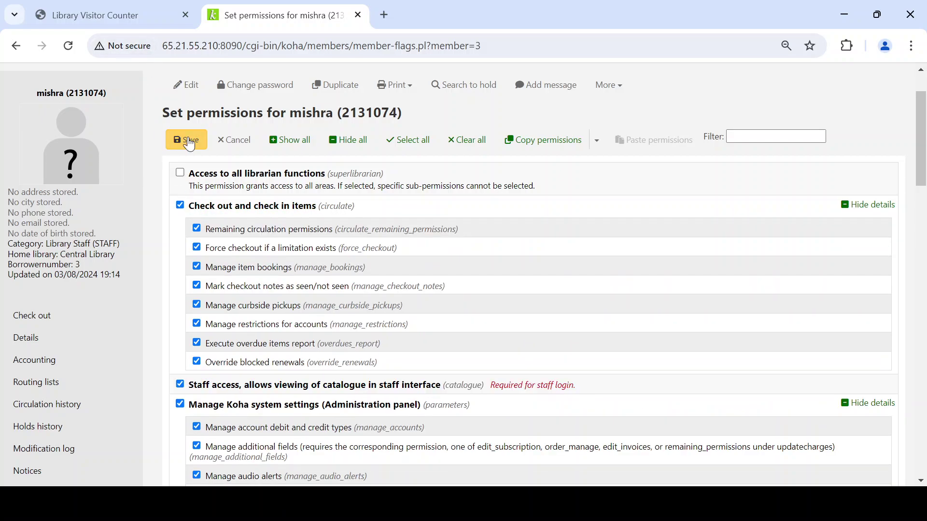
Leave the patron's permissions page without saving and return to the Koha home page.
left_click(111, 15)
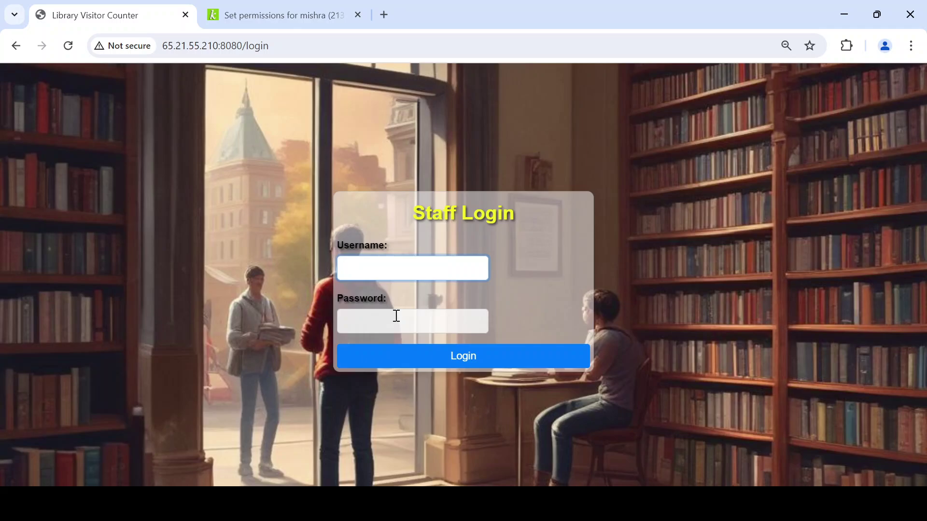
left_click(298, 24)
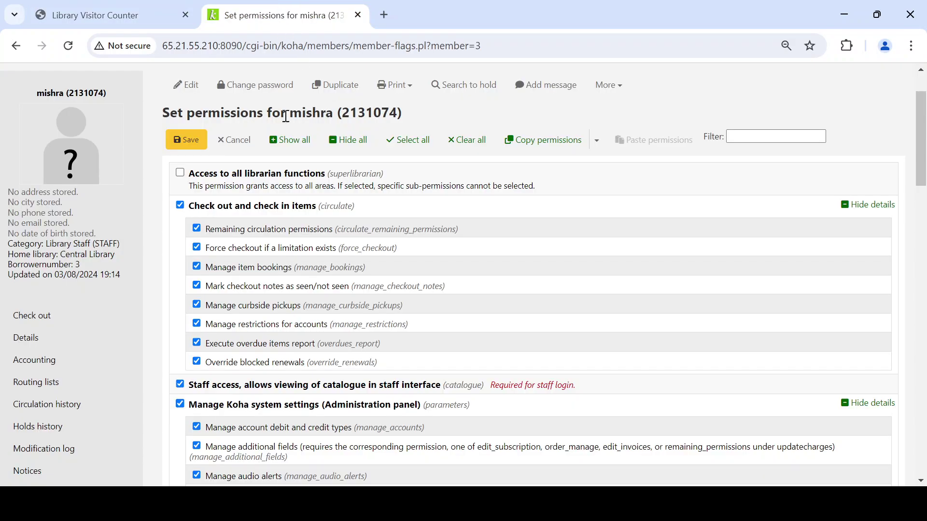
scroll(191, 173, "up", 2)
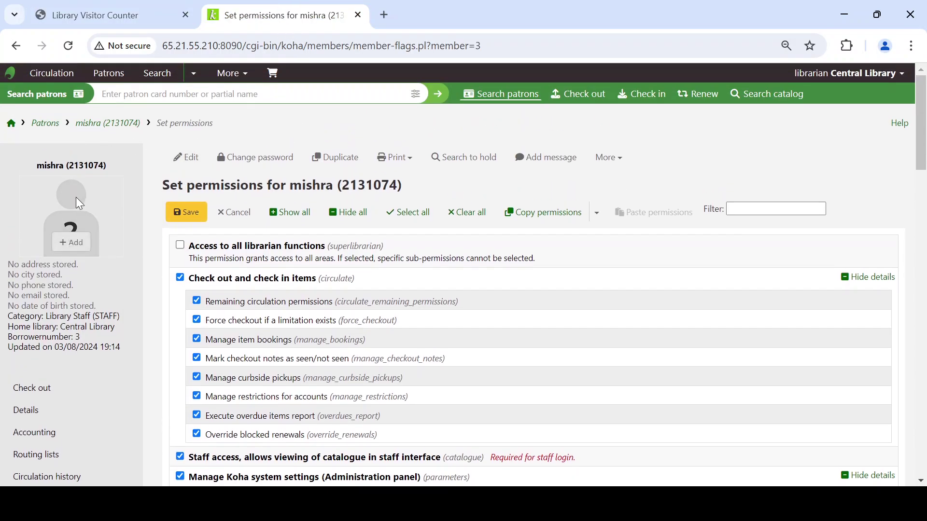
left_click(14, 128)
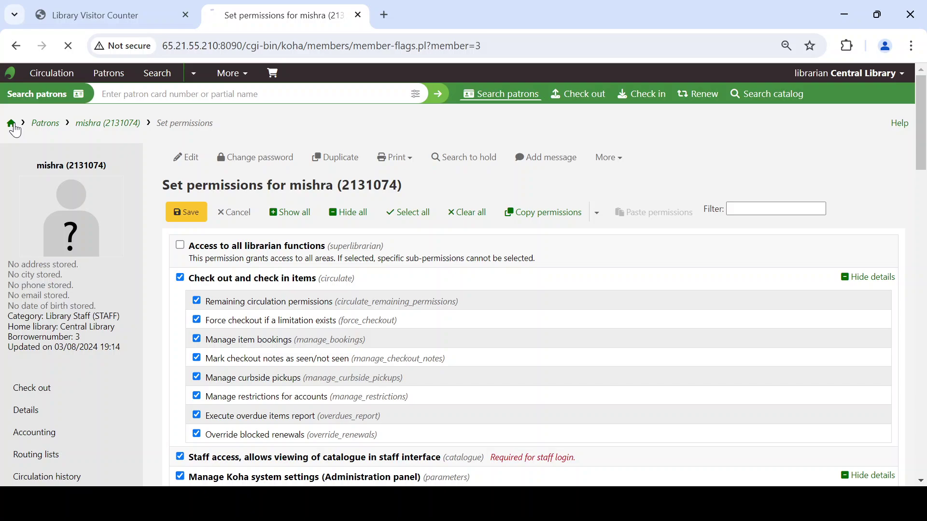
left_click(156, 17)
left_click(268, 9)
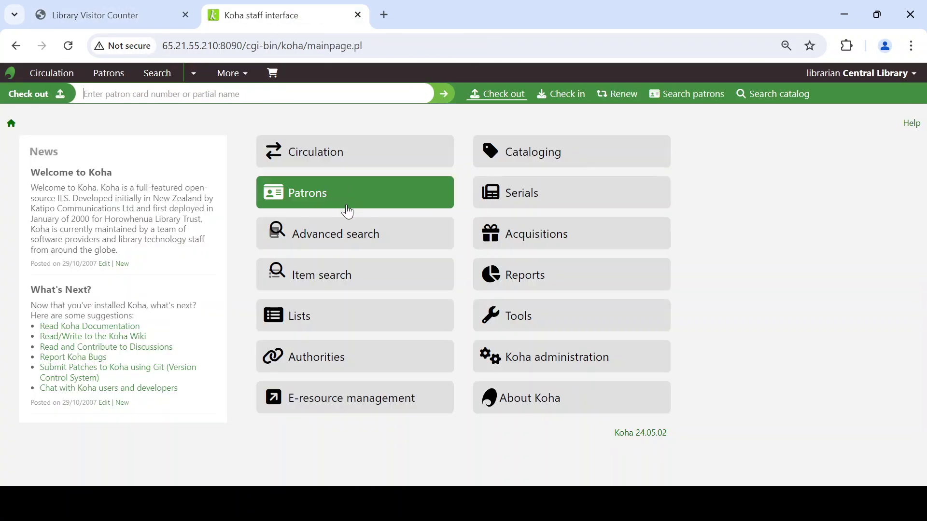
Switch to the Library Visitor Counter and log in as staff with username librarian and the account password.
left_click(146, 19)
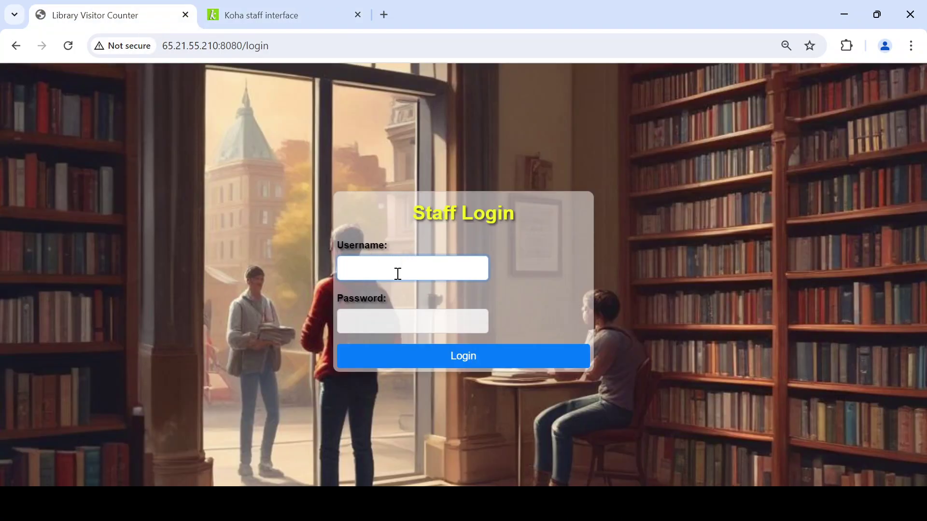
type("librarian")
key("Tab")
type("•••••••")
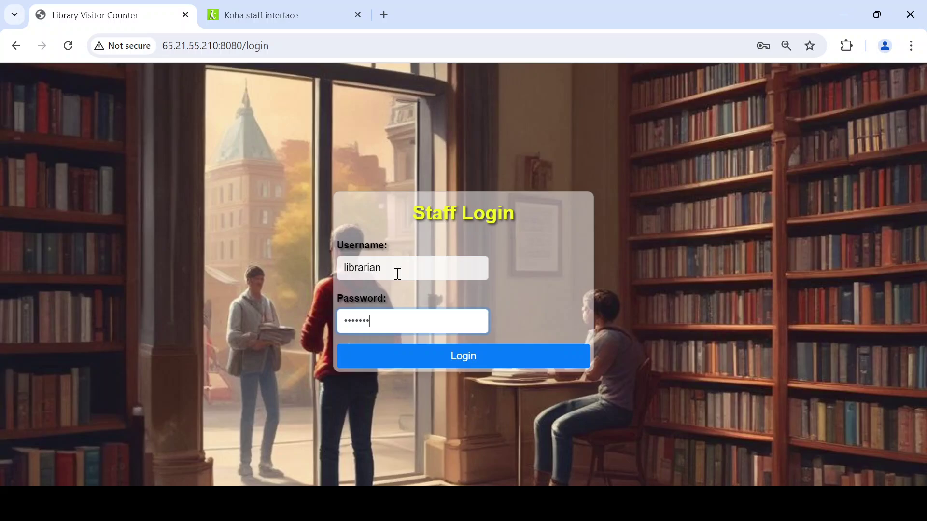
key("Return")
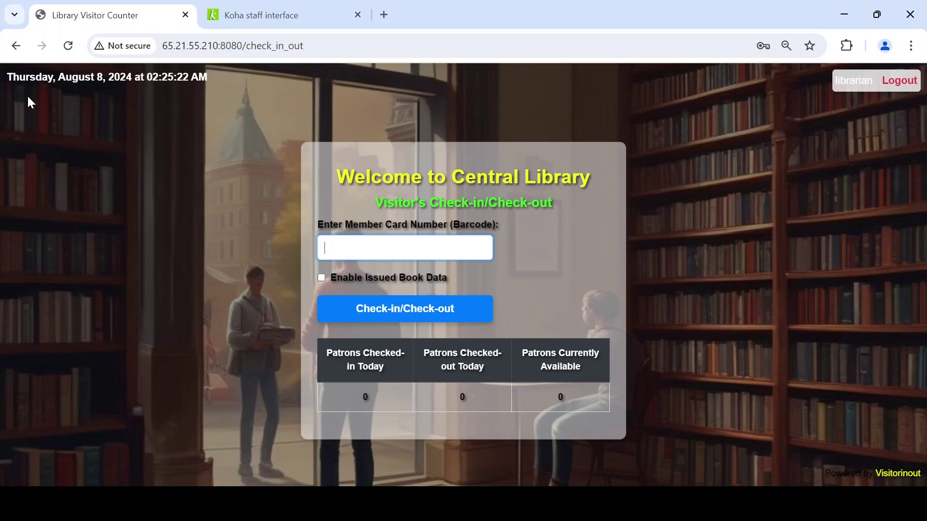
Examine the date and time display and the logged-in username on the visitor check-in page.
left_click_drag(2, 78, 231, 86)
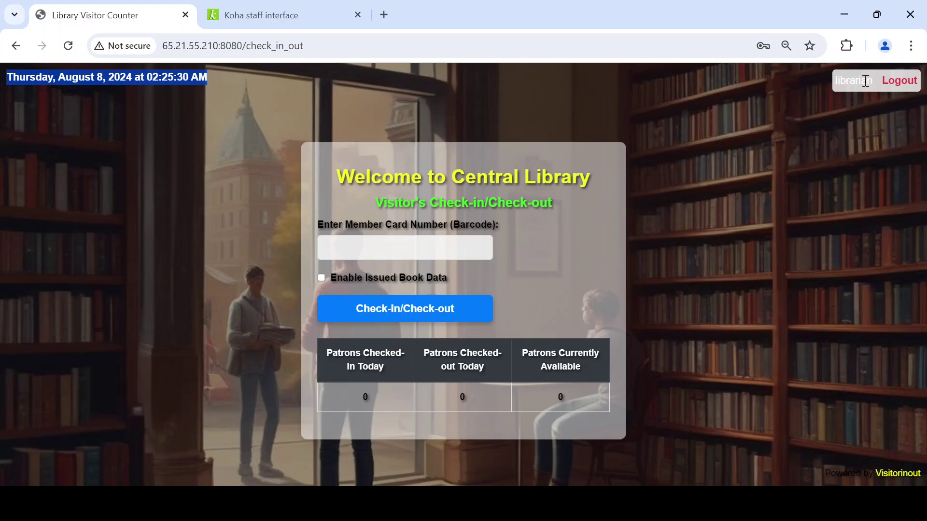
left_click_drag(876, 81, 839, 80)
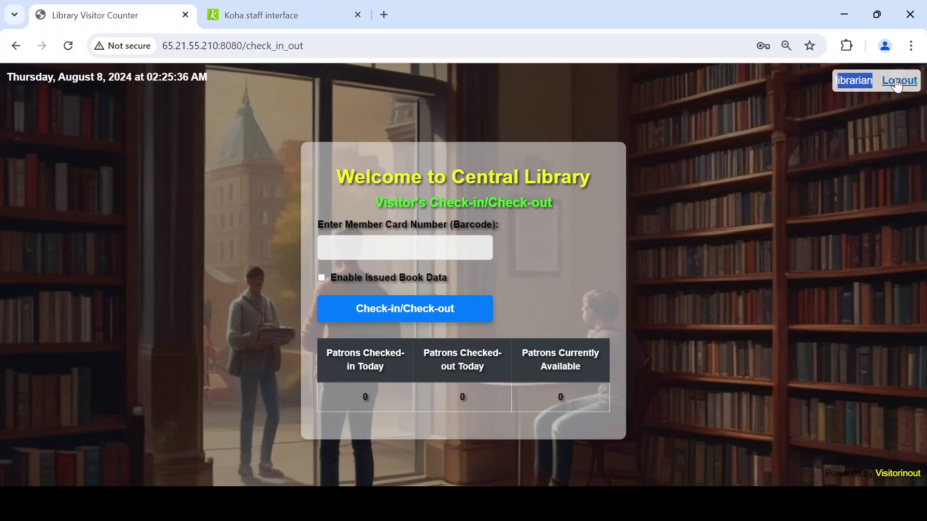
left_click(823, 185)
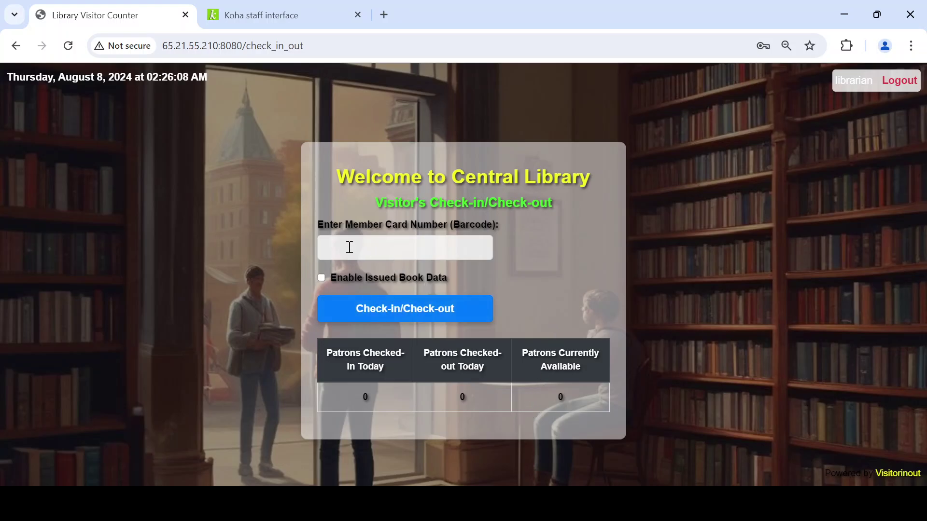
Check in a visitor by submitting their member card number.
left_click(381, 245)
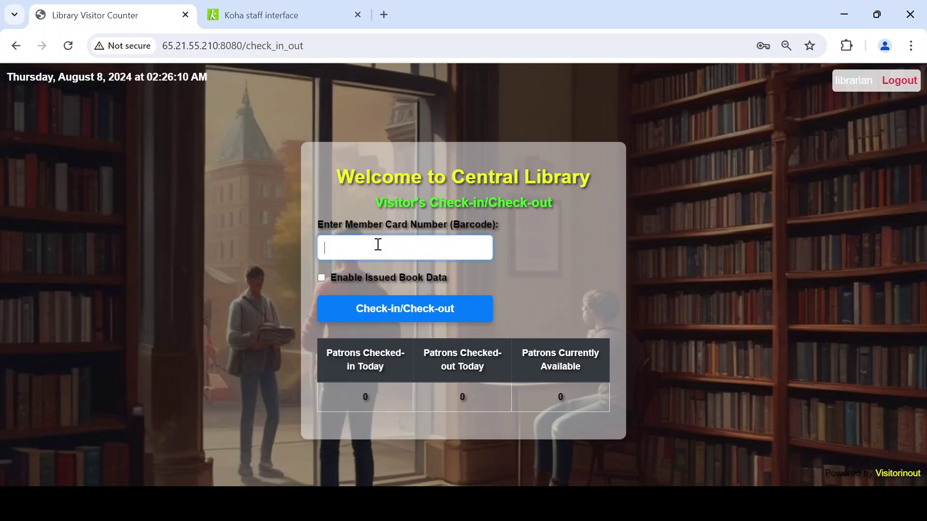
type("105")
key("Return")
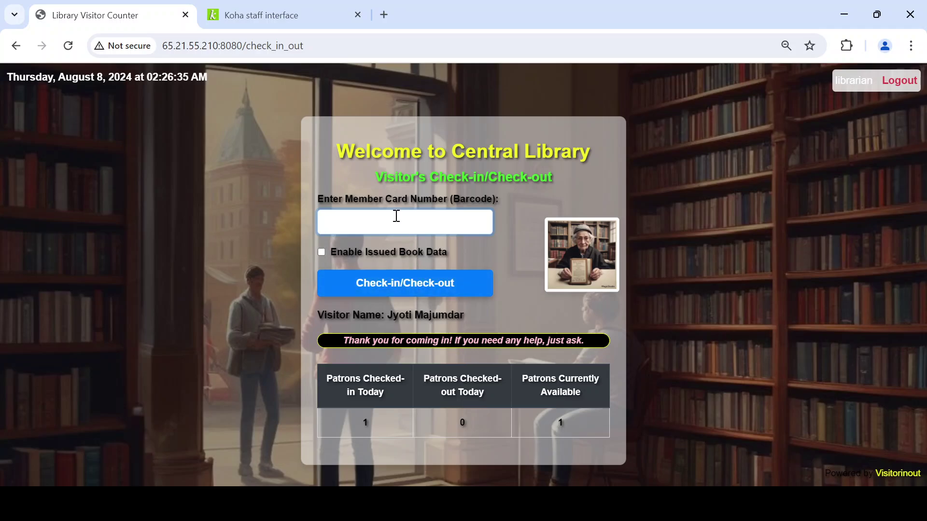
Check in two more visitors and check out the first visitor by submitting their member card numbers.
key("Return")
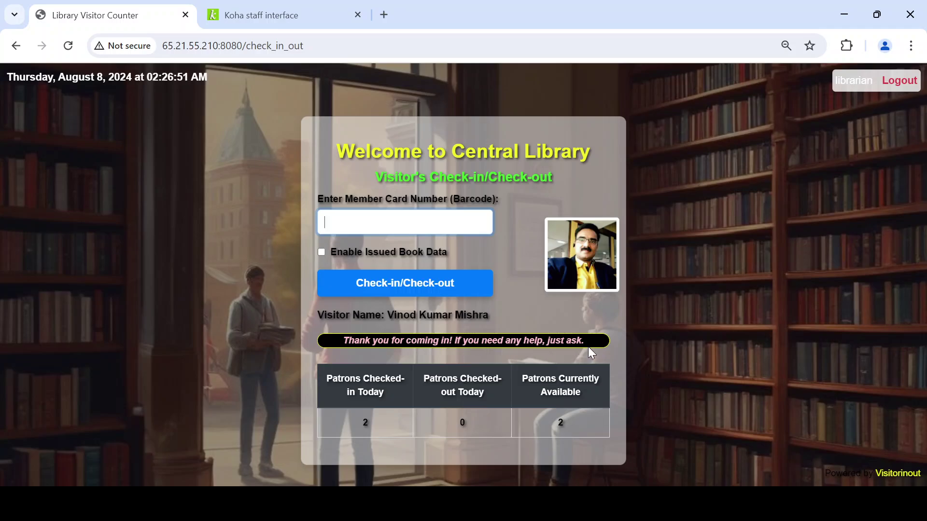
left_click_drag(344, 341, 589, 341)
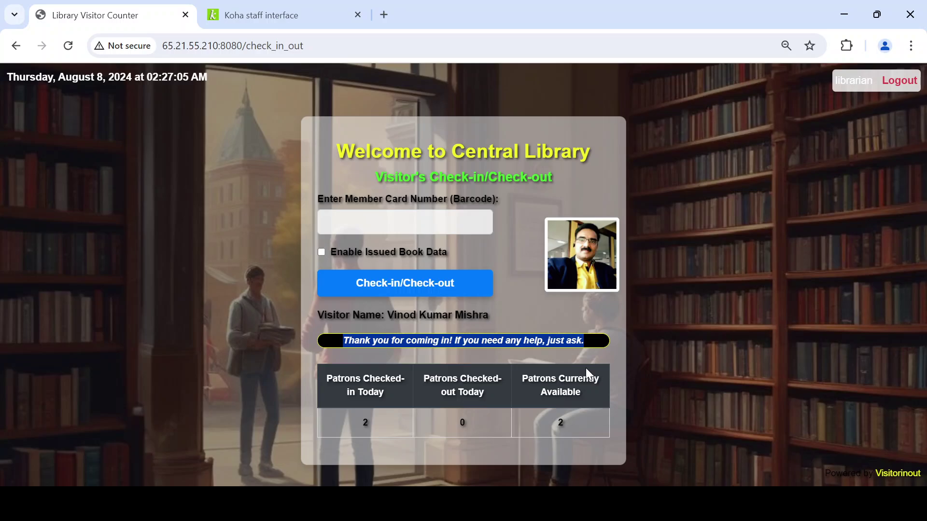
left_click(362, 225)
type("103")
key("Return")
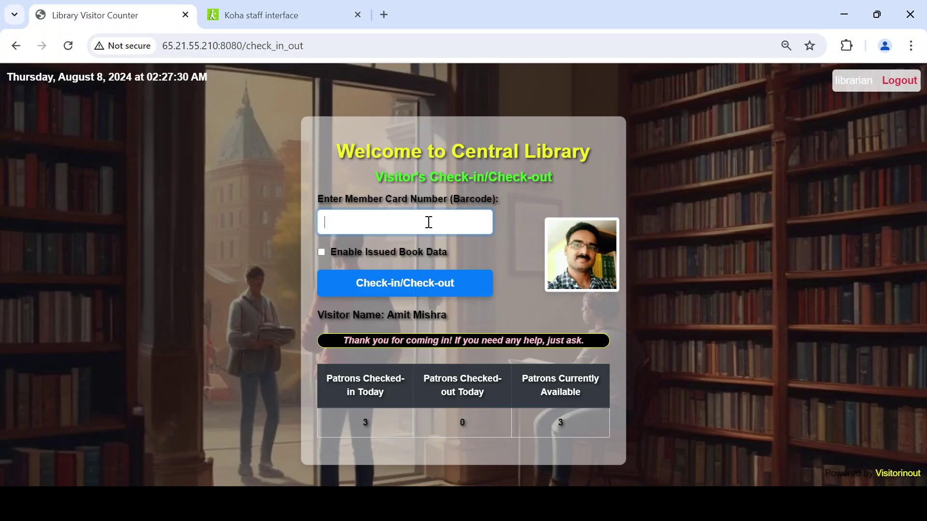
type("105")
key("Return")
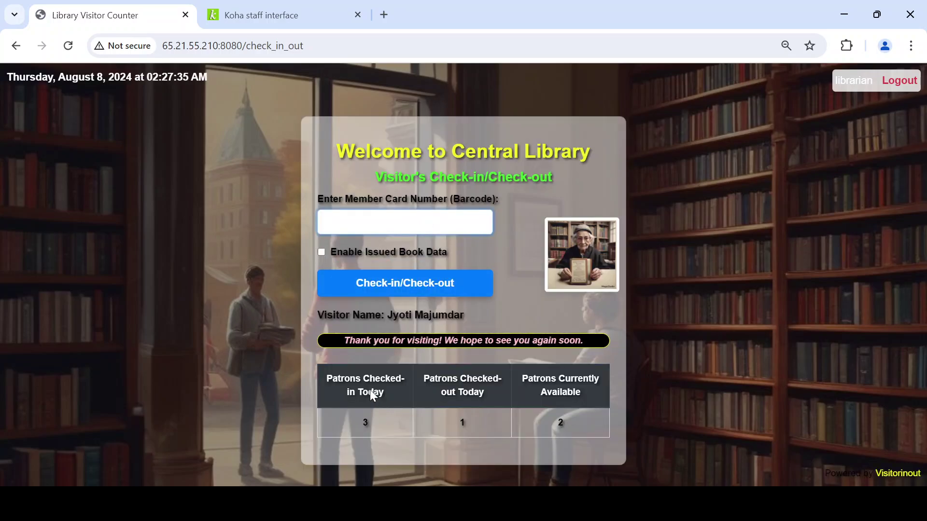
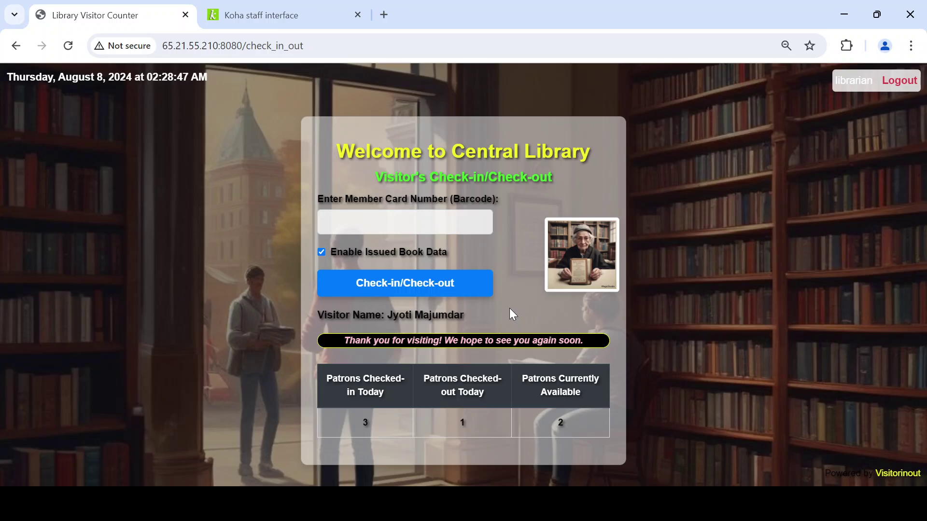
Enable issued book data and check out the second visitor by submitting their member card number.
left_click(321, 252)
left_click(321, 252)
left_click(369, 226)
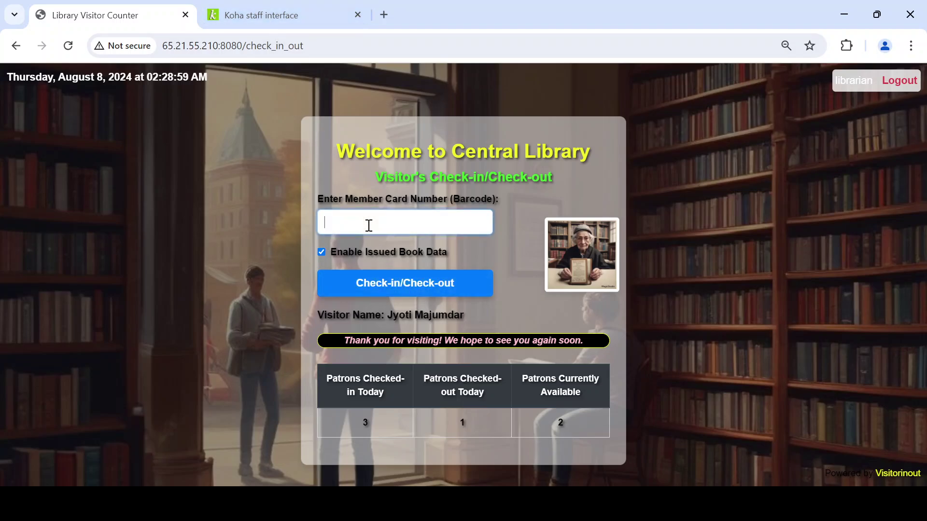
type("1")
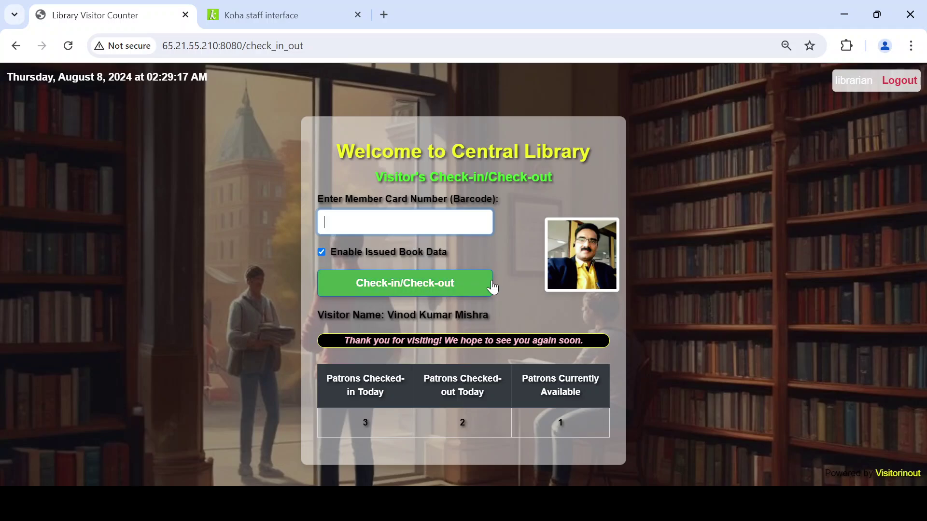
Switch to Koha and open the checkout page of the third visitor by their patron card number.
left_click(279, 27)
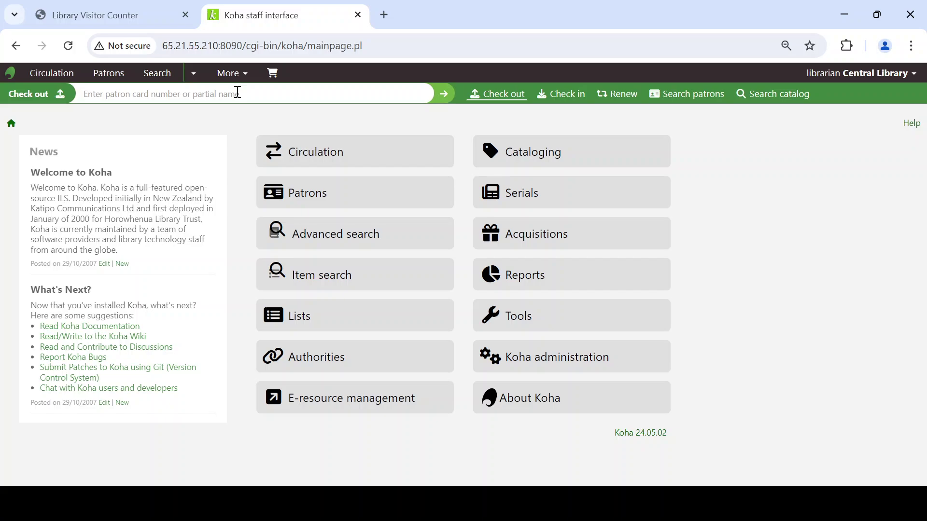
type("103")
key("Return")
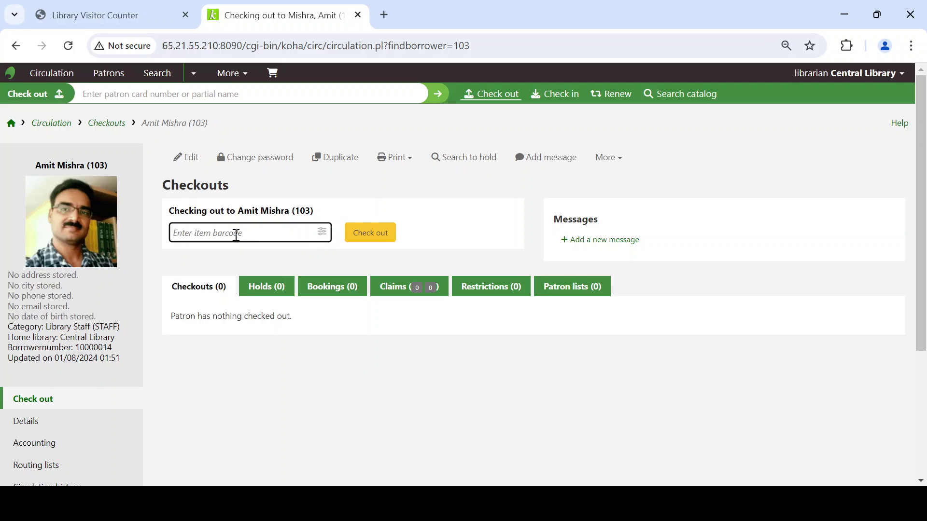
Check out the item with barcode 1 to this patron, confirm its check-in from the current borrower, and always show checkouts automatically.
type("1")
key("Return")
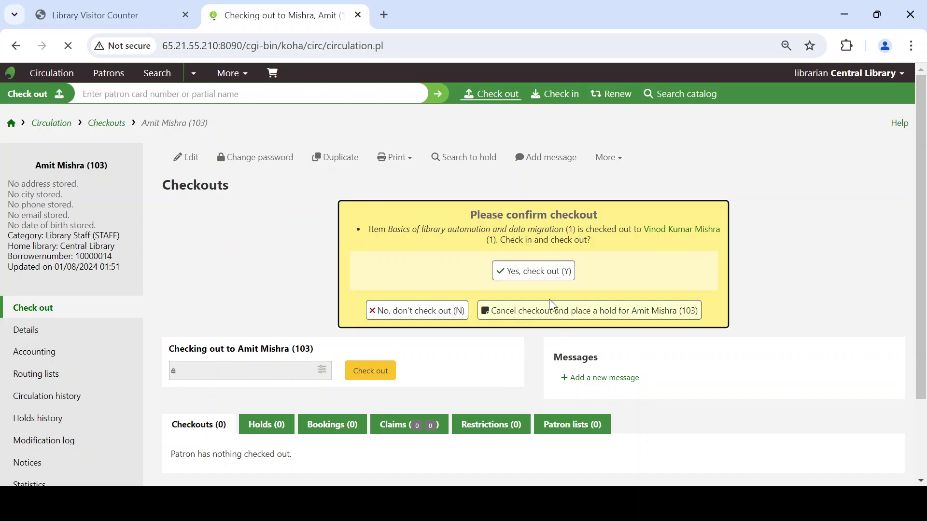
left_click(535, 272)
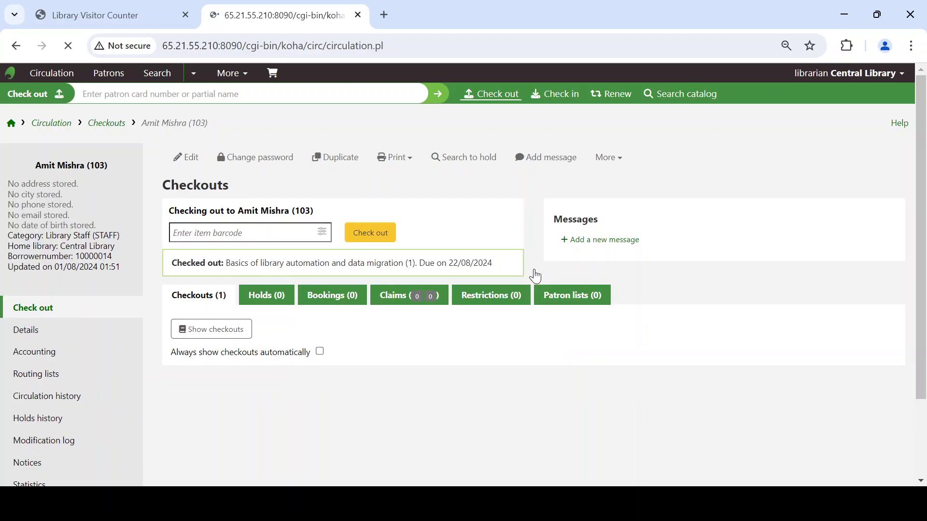
left_click(320, 351)
scroll(504, 338, "down", 1)
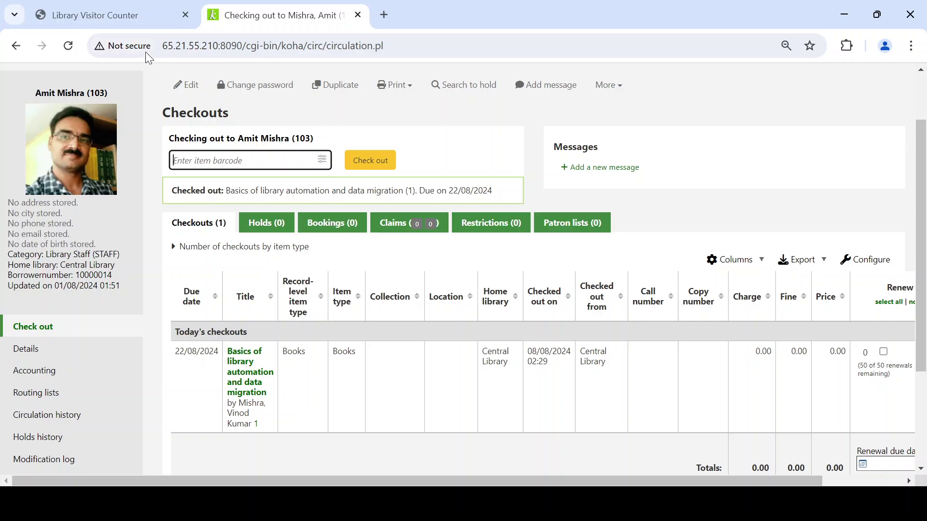
Switch to the Library Visitor Counter and check out the third visitor by submitting their member card number.
left_click(114, 18)
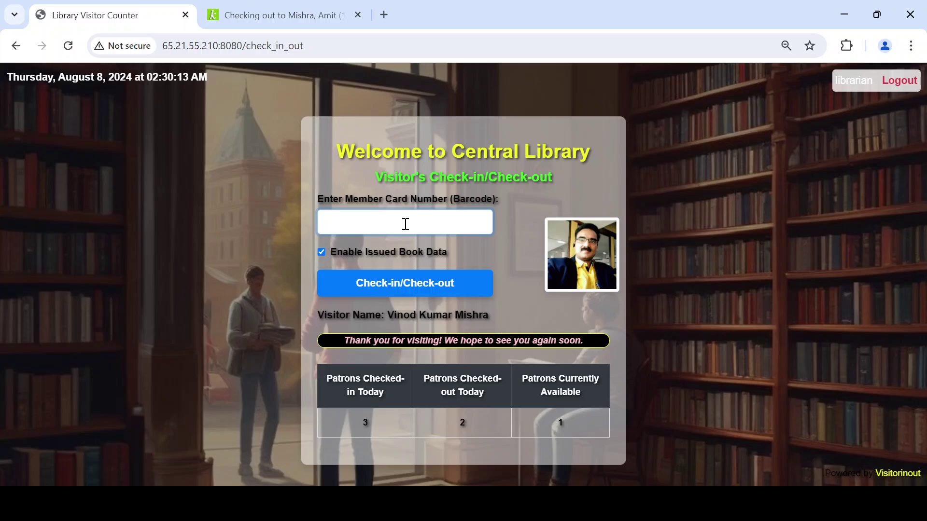
type("103")
key("Return")
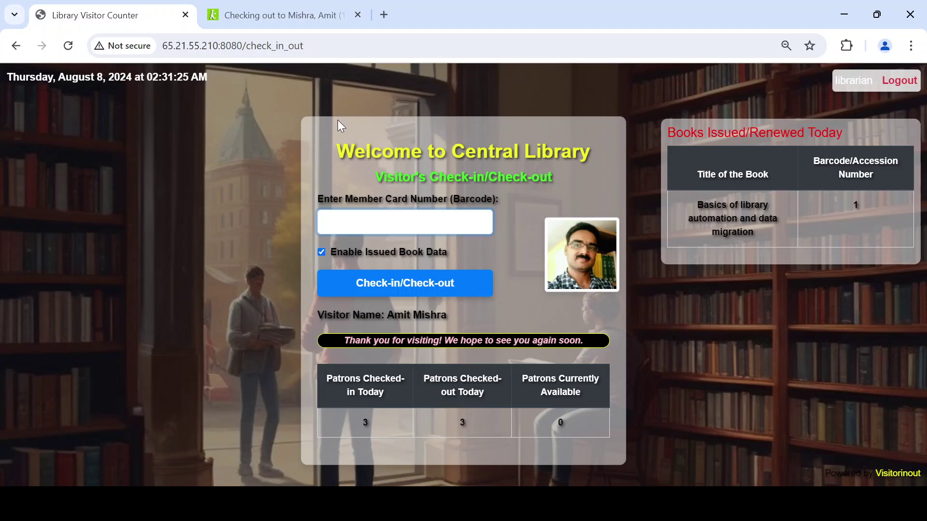
Switch to Koha, leave the patron's checkout page, and open the list of saved reports.
left_click(282, 21)
scroll(101, 188, "up", 2)
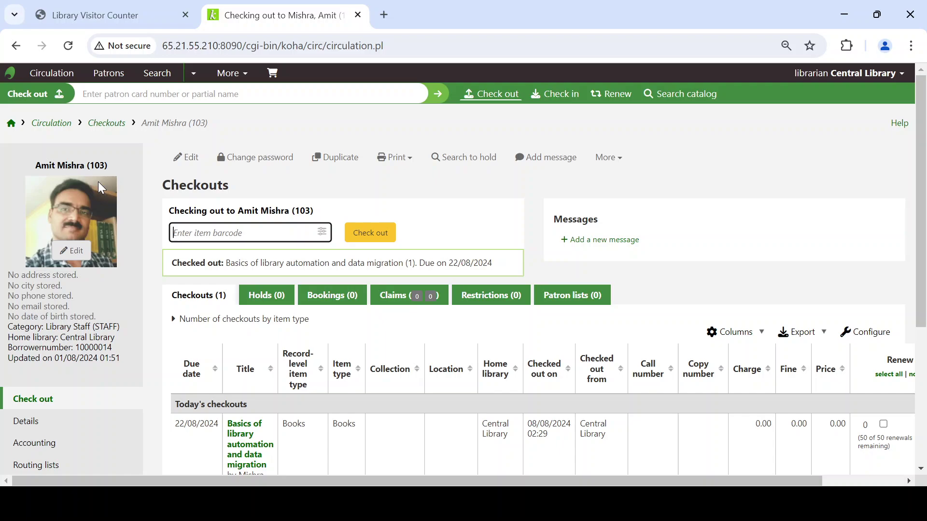
left_click(11, 124)
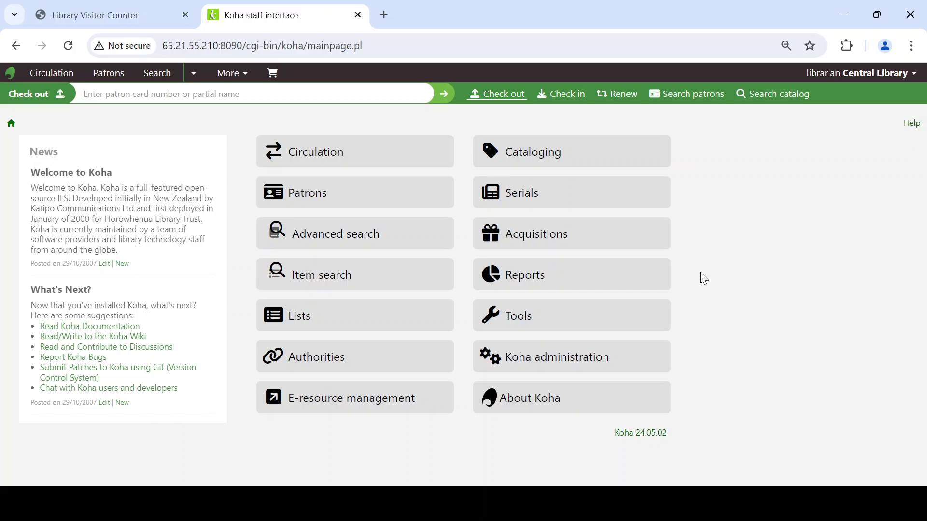
left_click(595, 279)
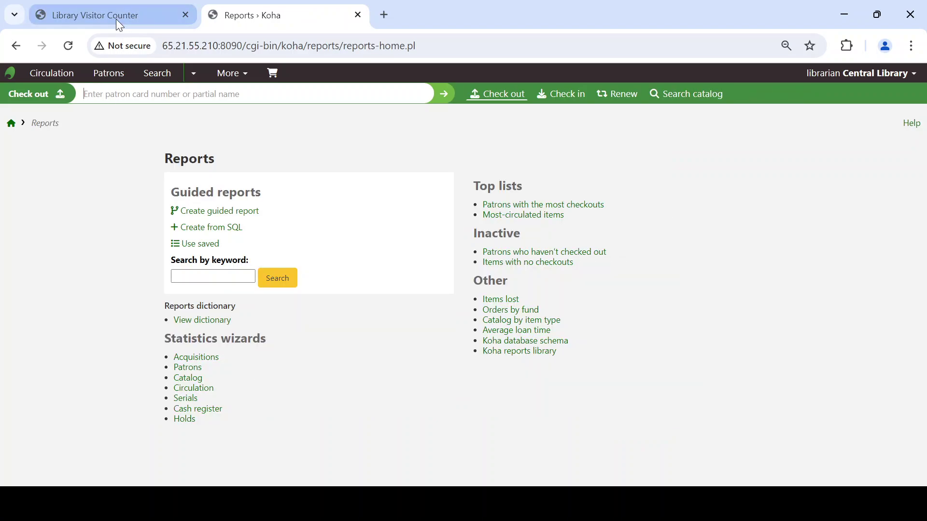
left_click(119, 17)
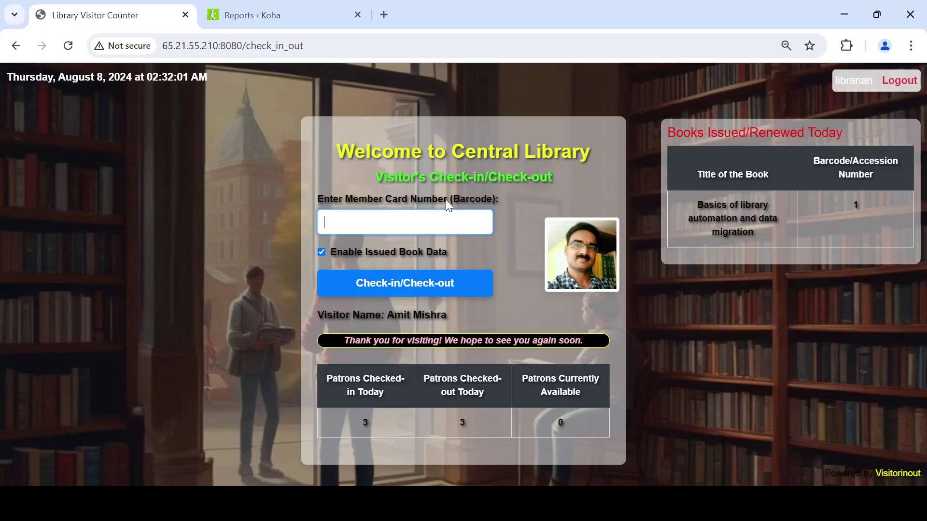
left_click(236, 9)
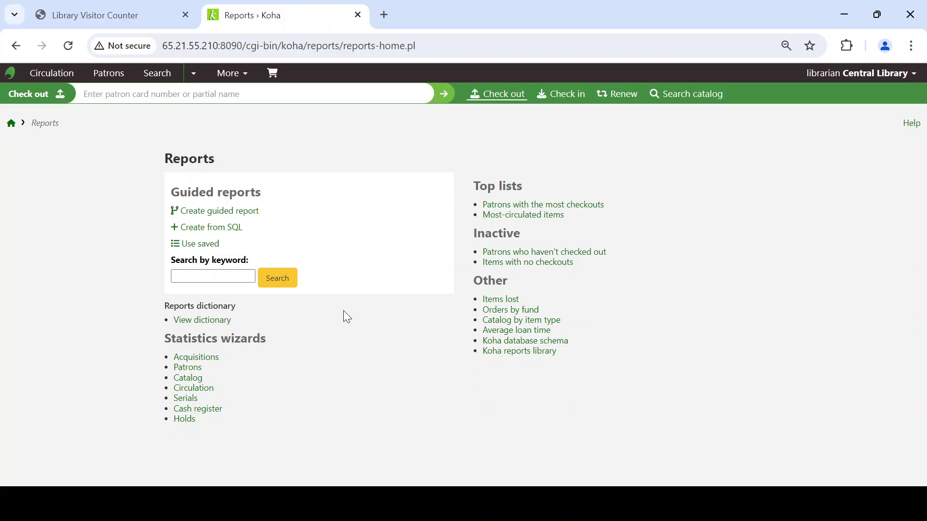
left_click(203, 245)
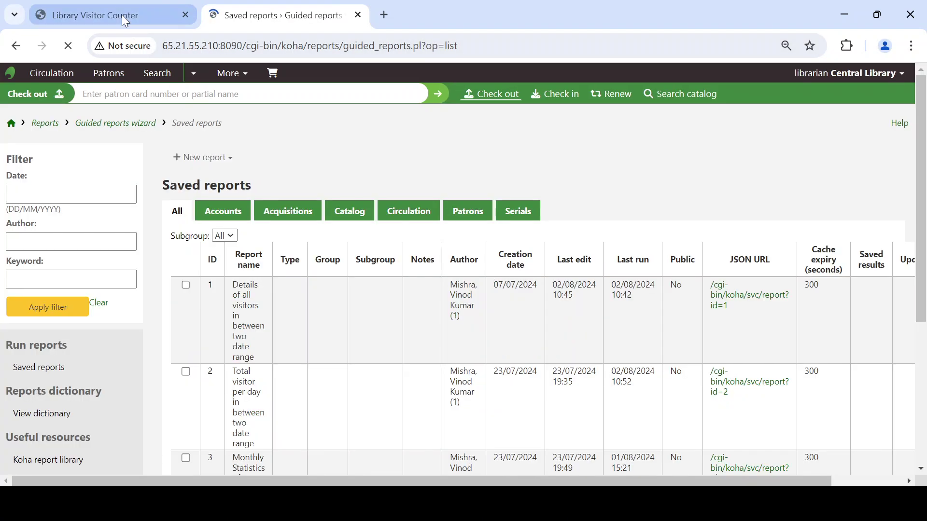
left_click(121, 15)
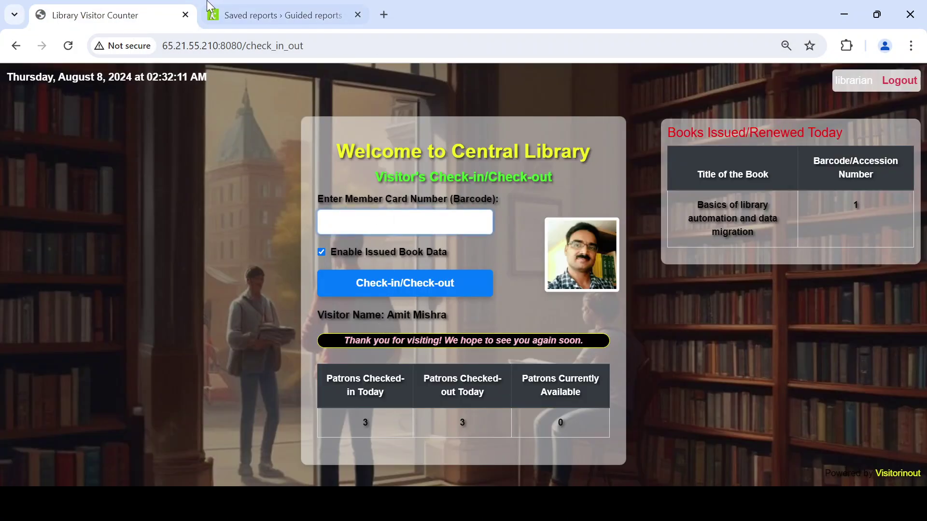
left_click(232, 15)
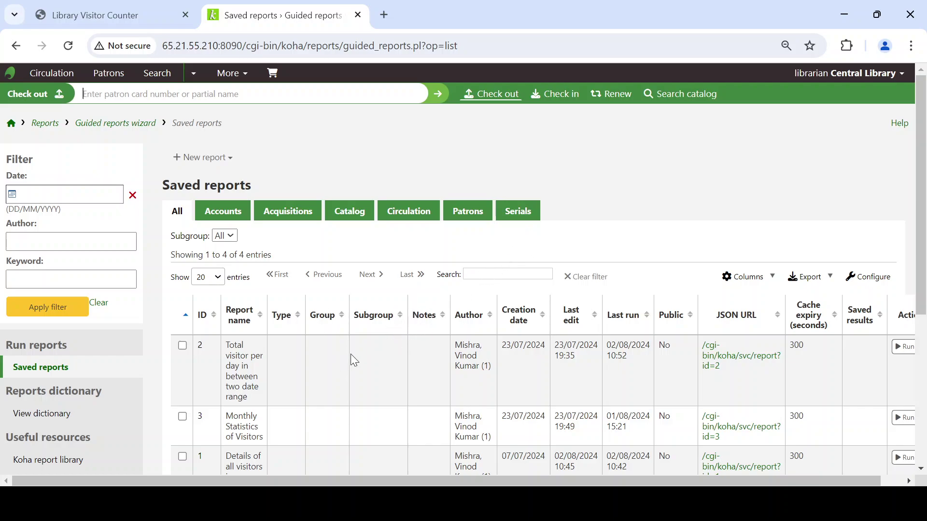
Run the saved report "Details of all visitors who have not yet checked out from Library".
scroll(351, 356, "down", 3)
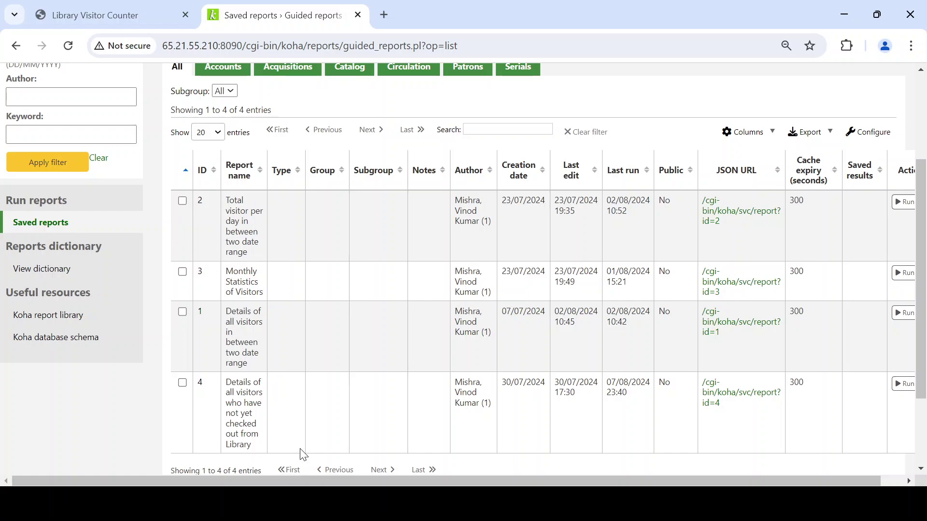
scroll(300, 451, "down", 2)
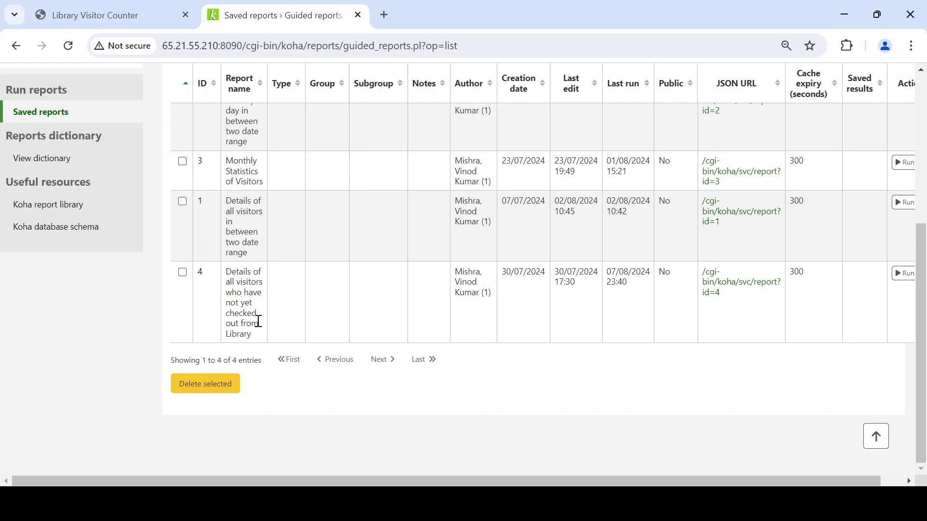
left_click_drag(311, 481, 379, 485)
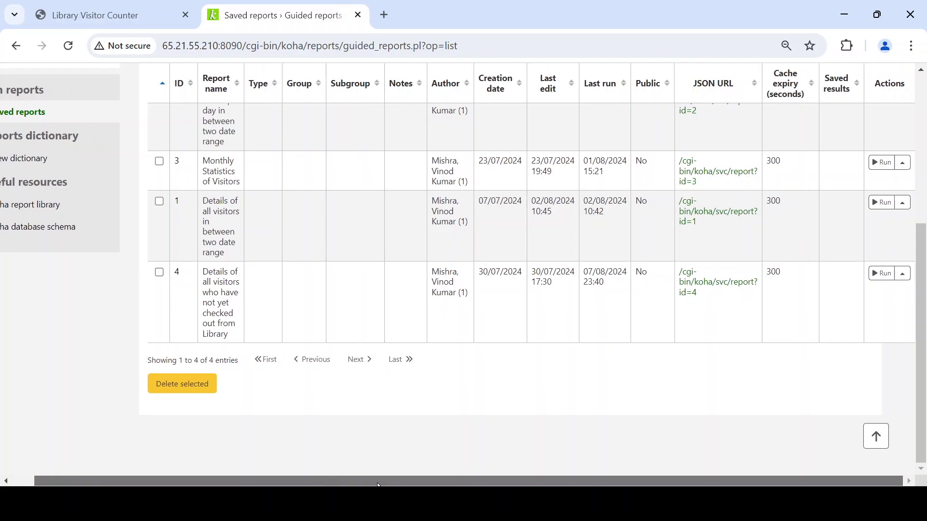
left_click(882, 273)
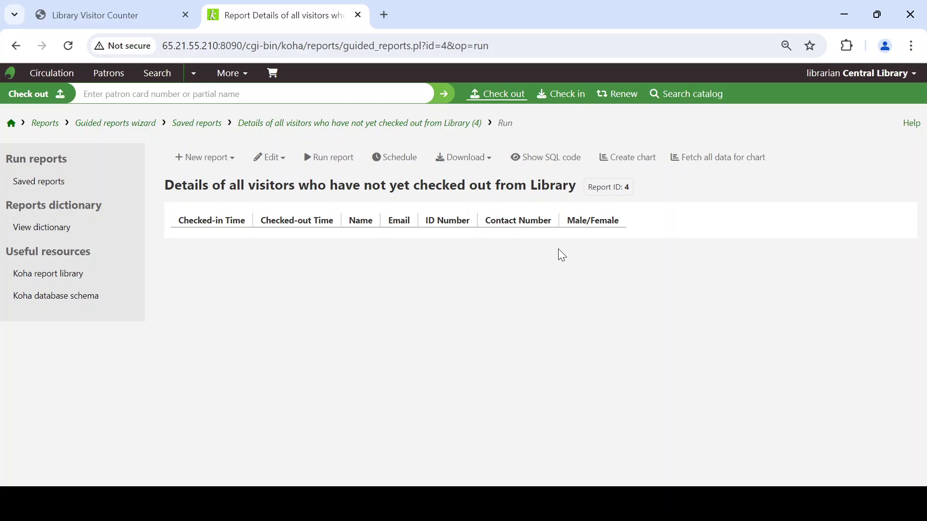
Return to the saved reports and open the parameters for "Total visitor per day in between two date range".
left_click(210, 127)
scroll(377, 372, "down", 2)
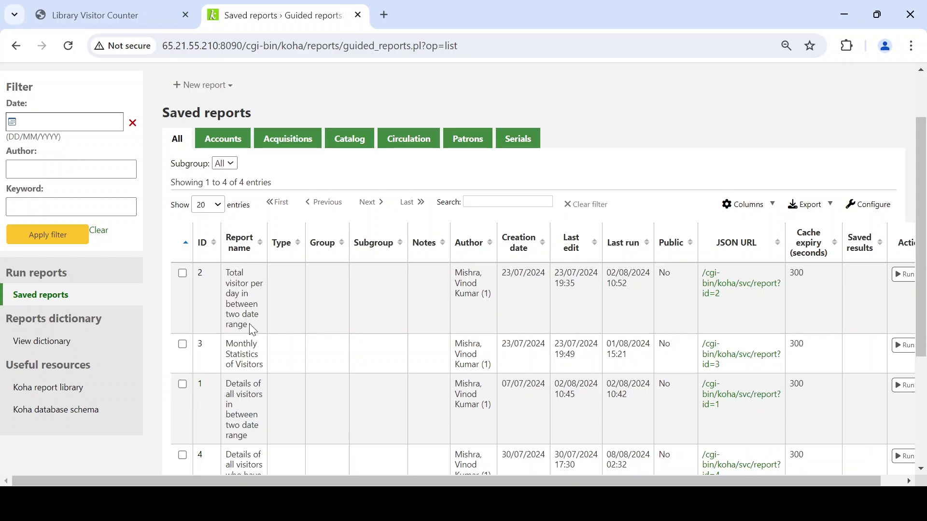
left_click_drag(386, 481, 424, 483)
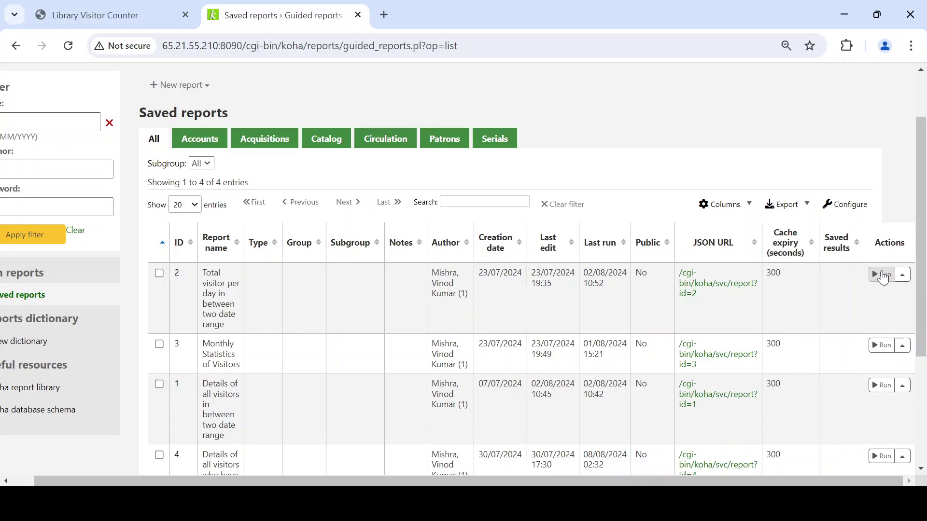
left_click(883, 277)
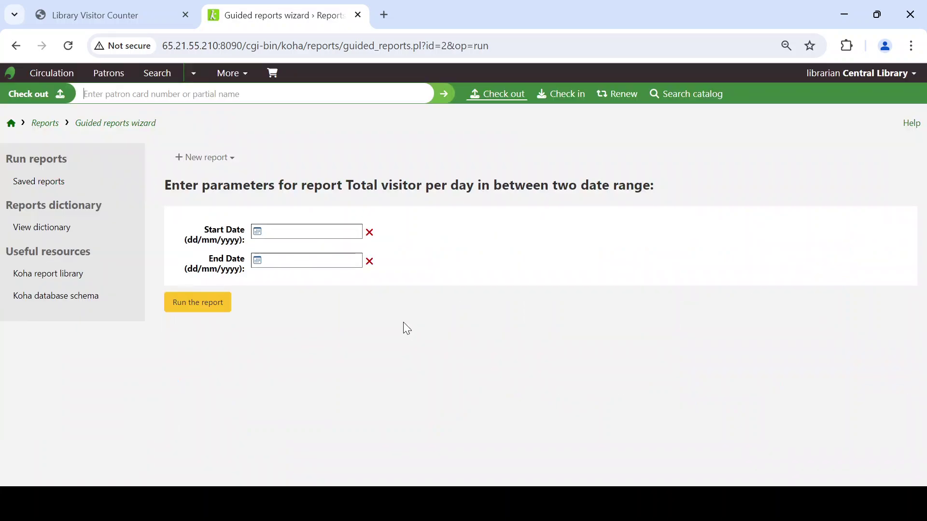
Run the total visitor per day report with start date 01/08/2024 and end date 08/08/2024.
left_click(280, 234)
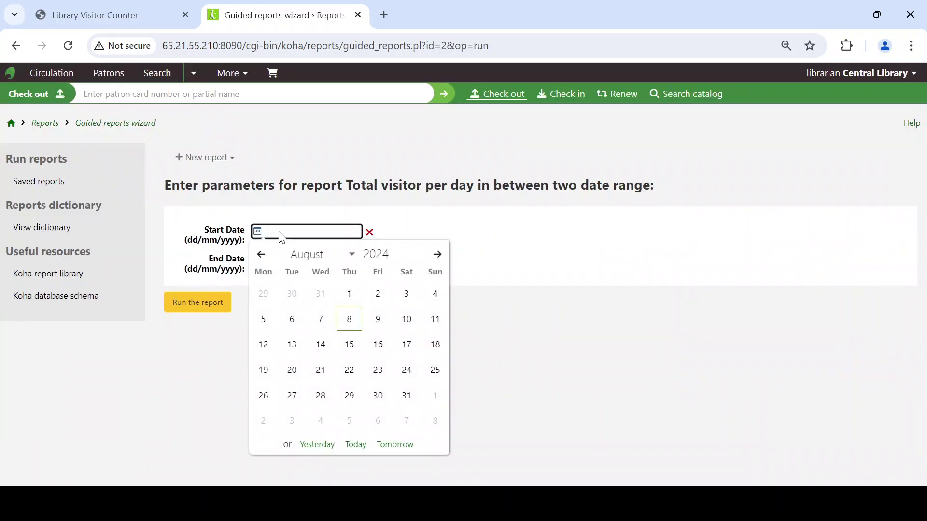
left_click(350, 296)
left_click(322, 260)
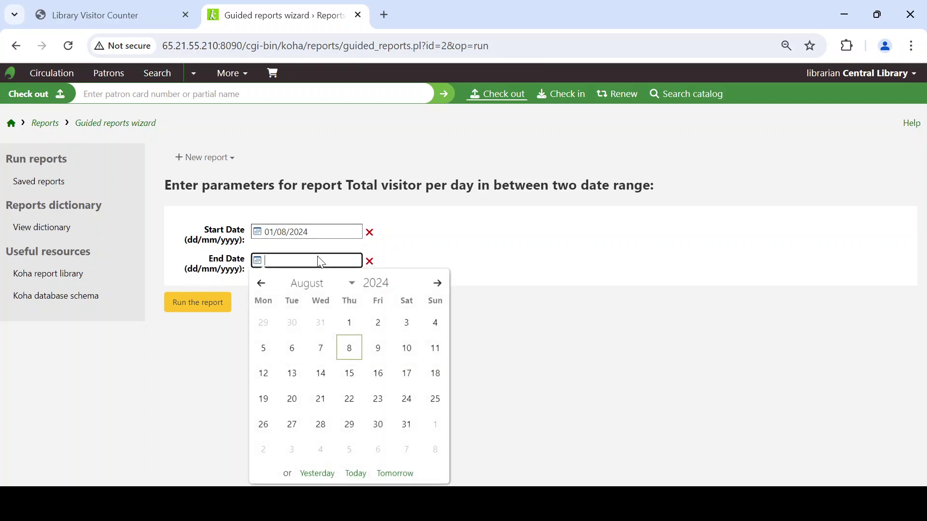
left_click(356, 349)
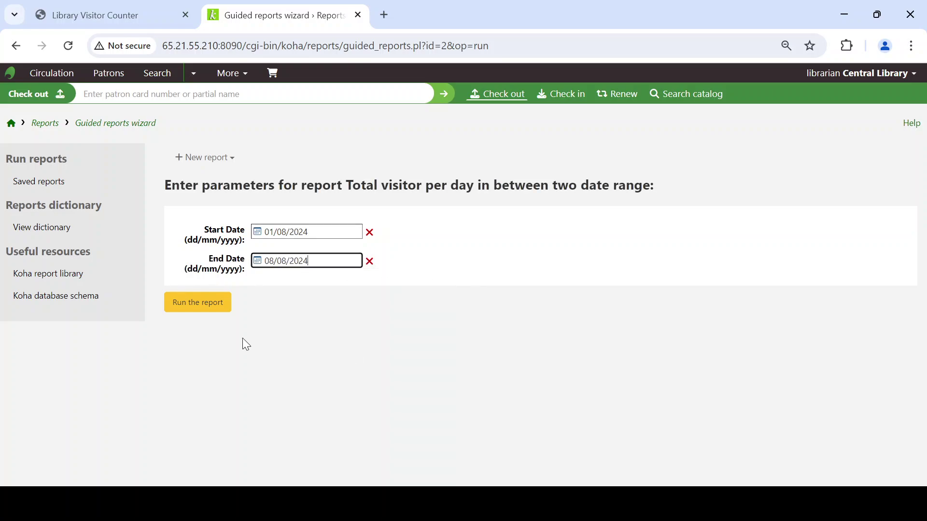
left_click(205, 304)
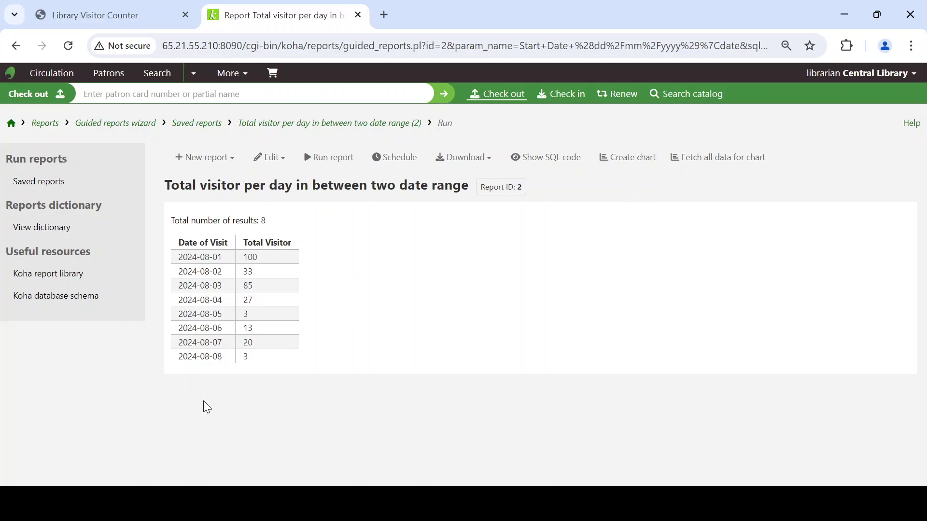
Draw a bar chart of Total Visitor by Date of Visit from the daily visitor report.
left_click(622, 159)
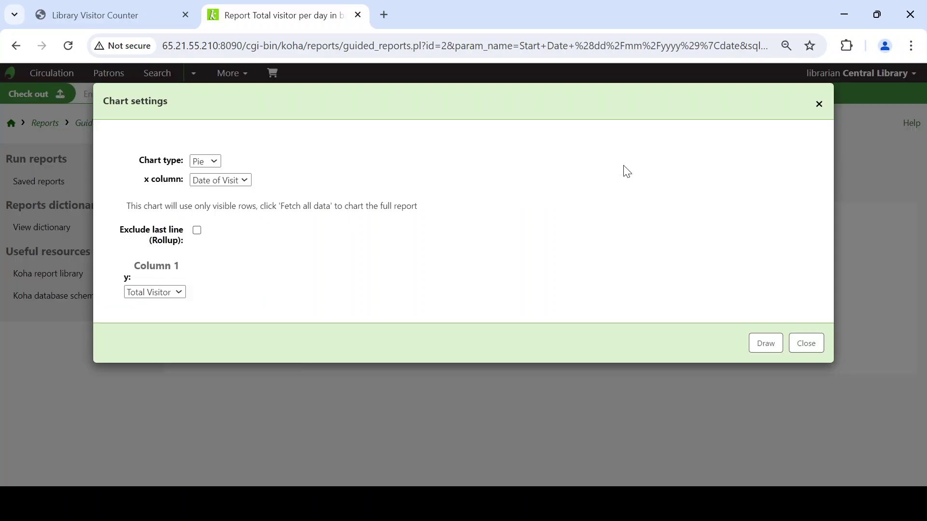
left_click(215, 164)
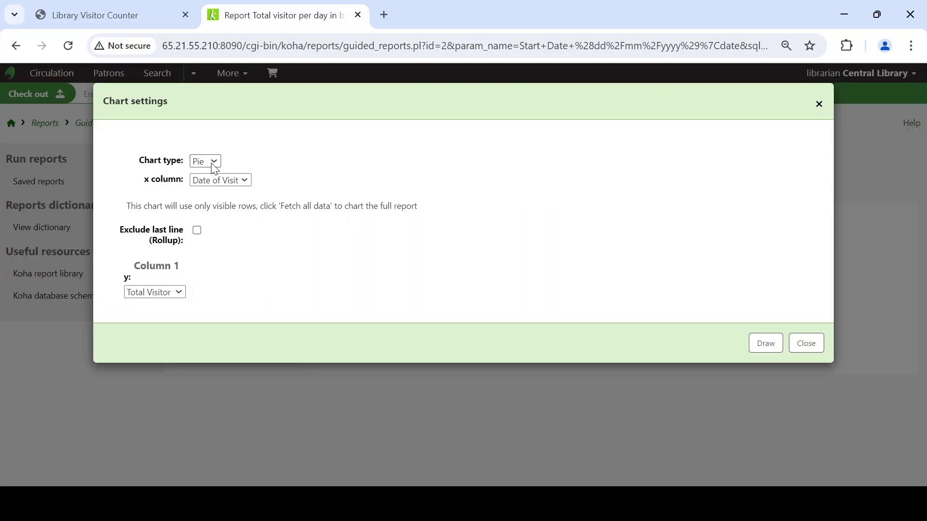
left_click(207, 194)
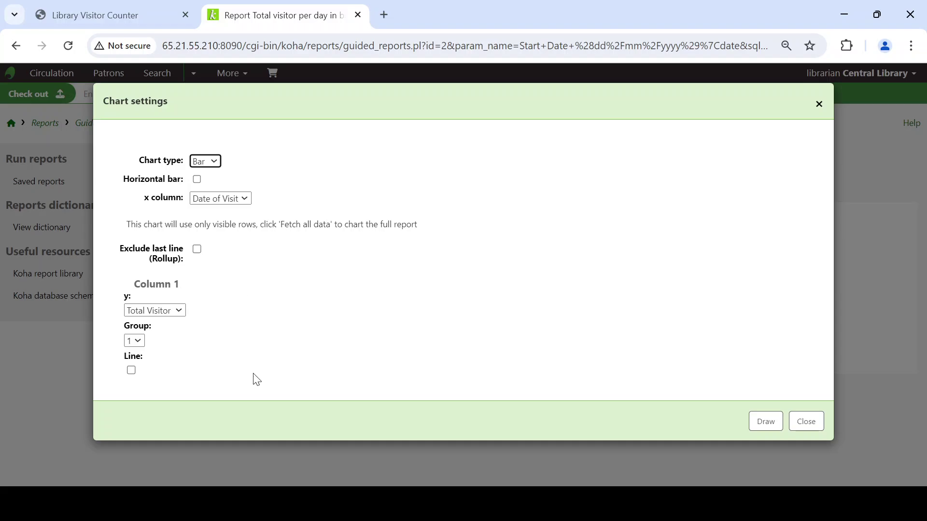
left_click(765, 422)
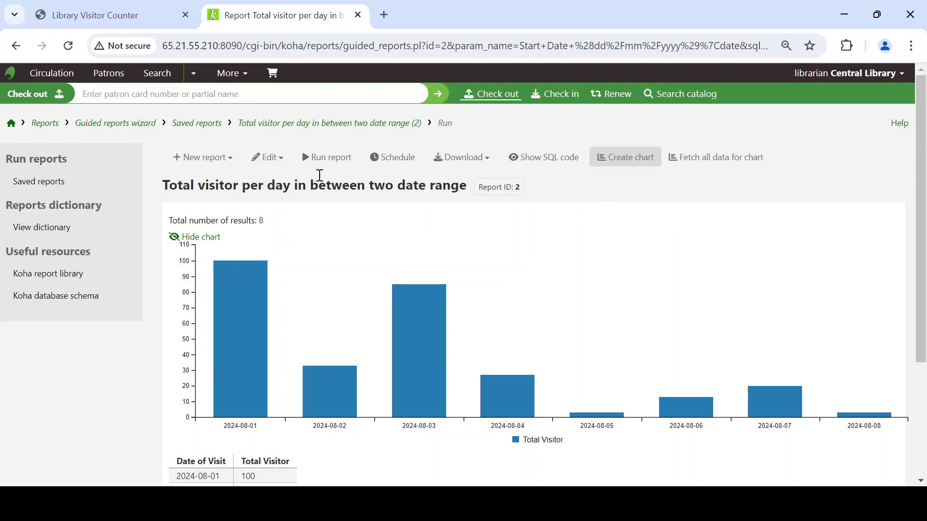
Return to the saved reports and open the parameters for "Monthly Statistics of Visitors".
left_click(182, 129)
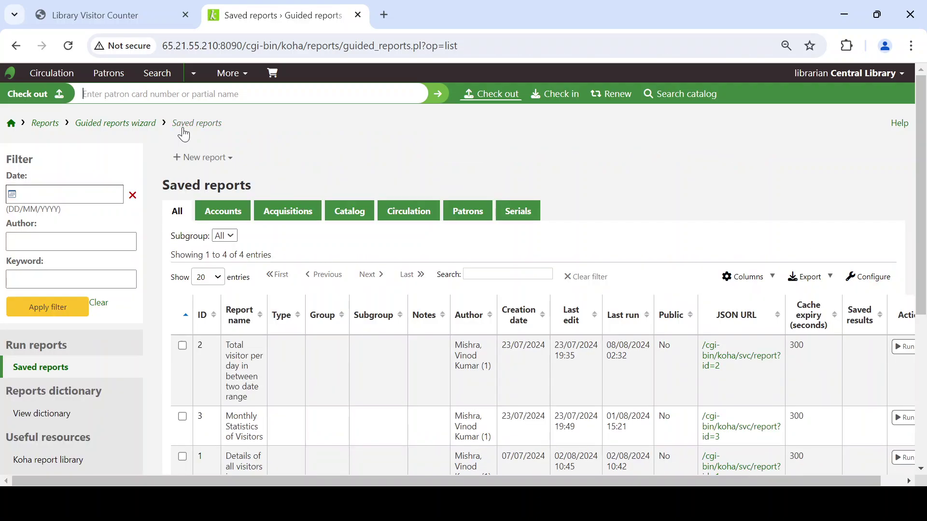
scroll(338, 324, "down", 2)
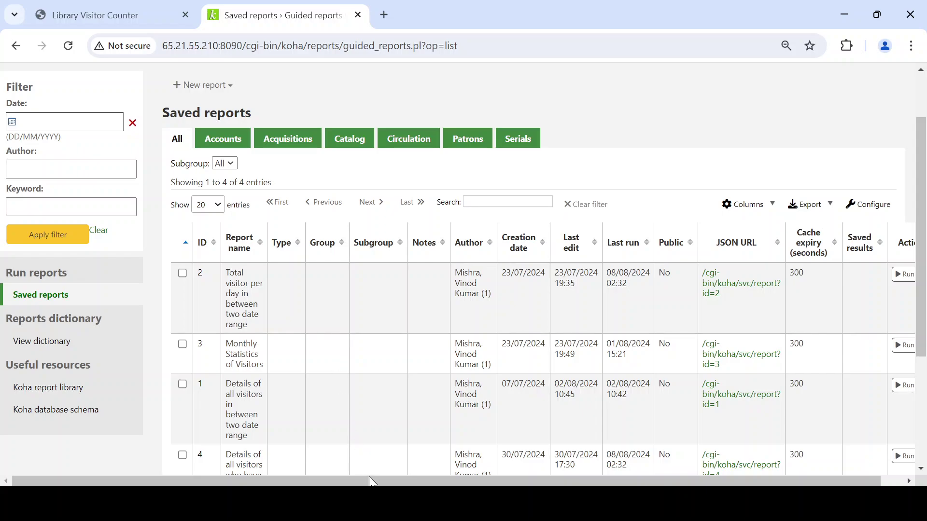
left_click_drag(372, 481, 432, 481)
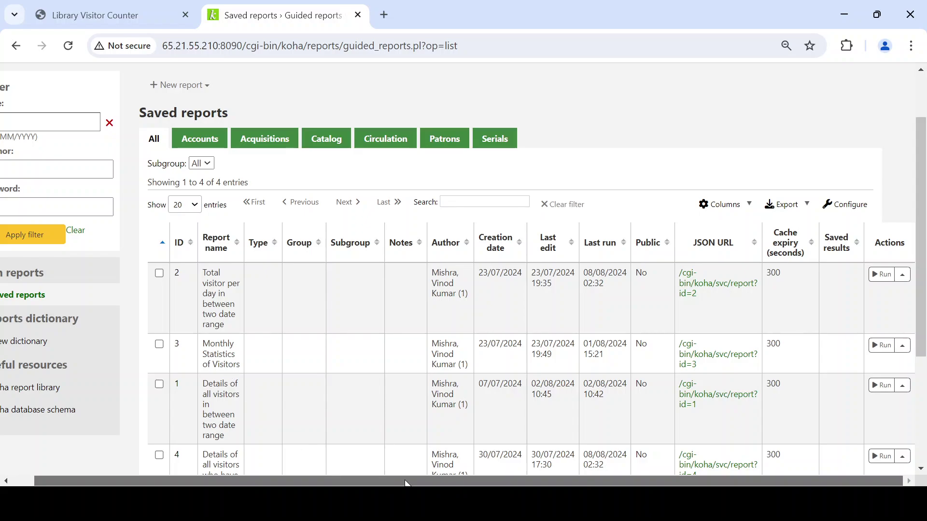
left_click(882, 345)
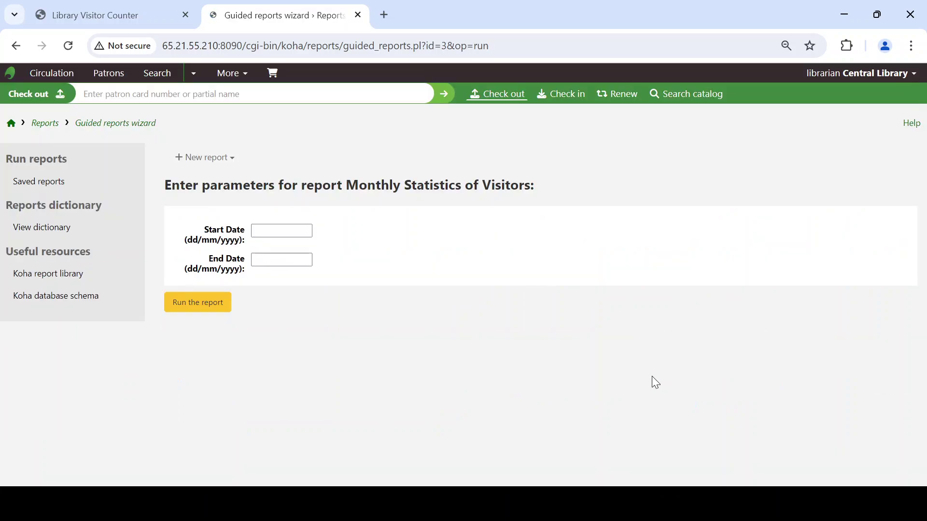
Run the monthly visitor statistics report with start date 01/07/2024 and end date 31/08/2024.
left_click(316, 232)
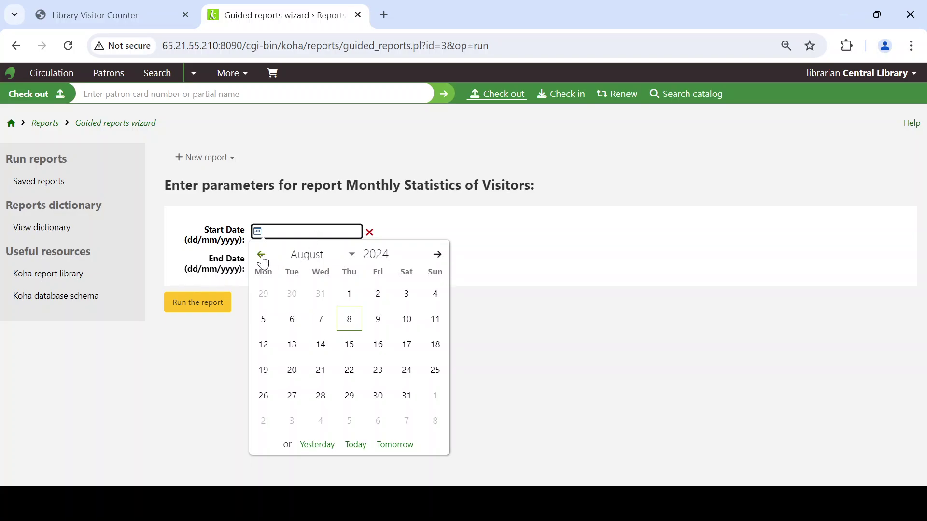
left_click(261, 255)
left_click(265, 293)
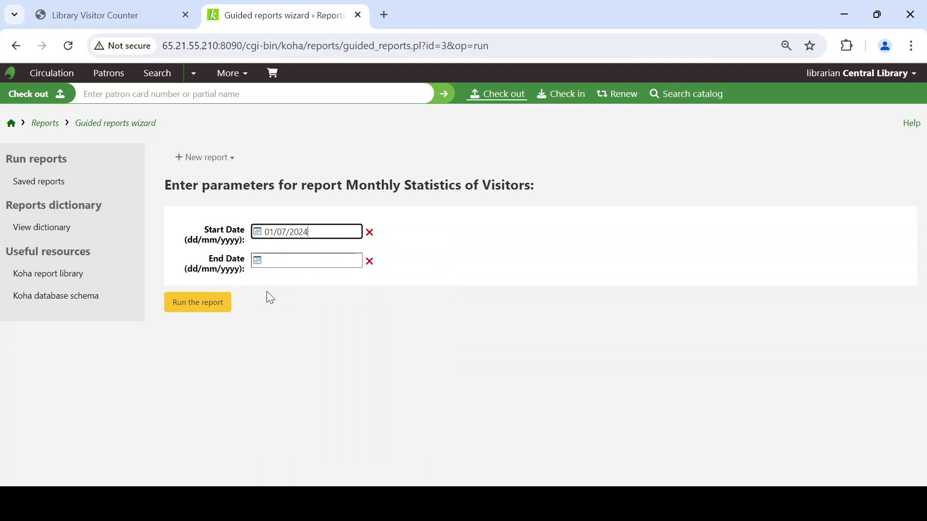
left_click(296, 261)
left_click(407, 425)
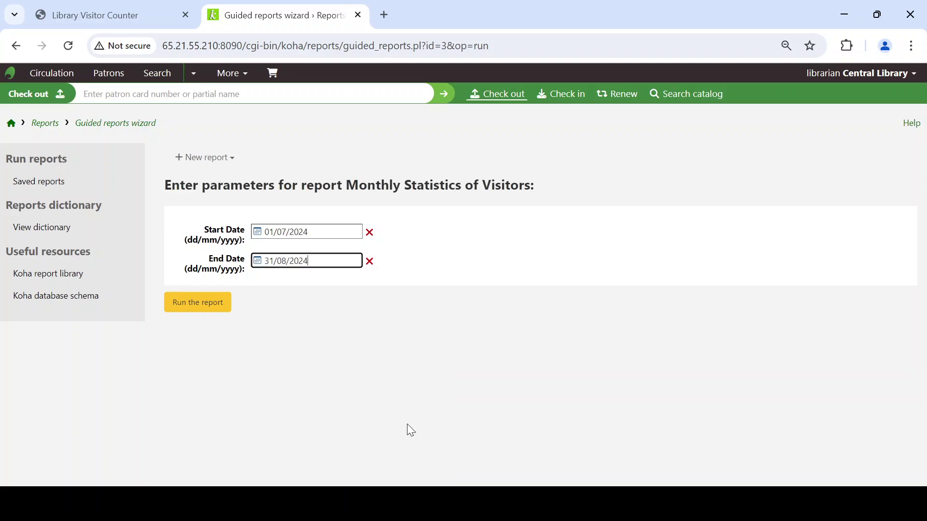
left_click(193, 303)
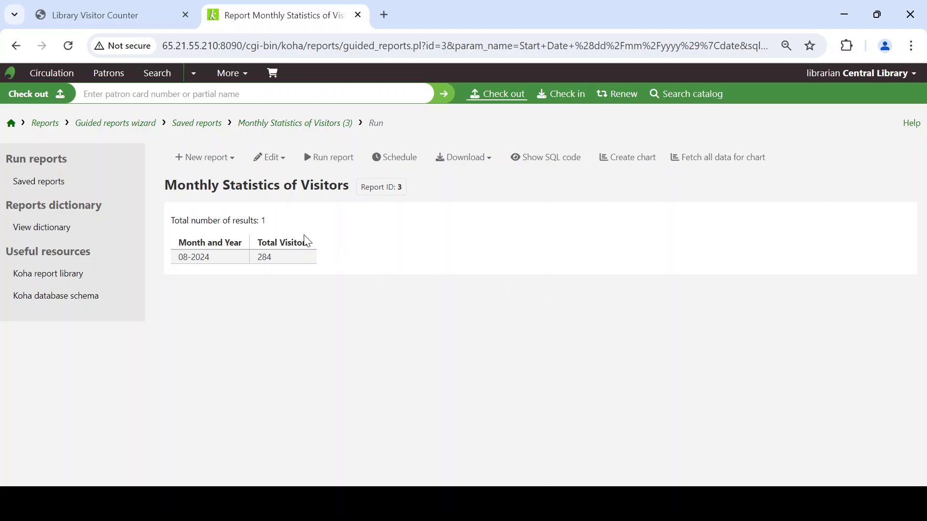
Return to the saved reports and open the parameters for "Details of all visitors in between two date range".
left_click(198, 124)
scroll(361, 336, "down", 3)
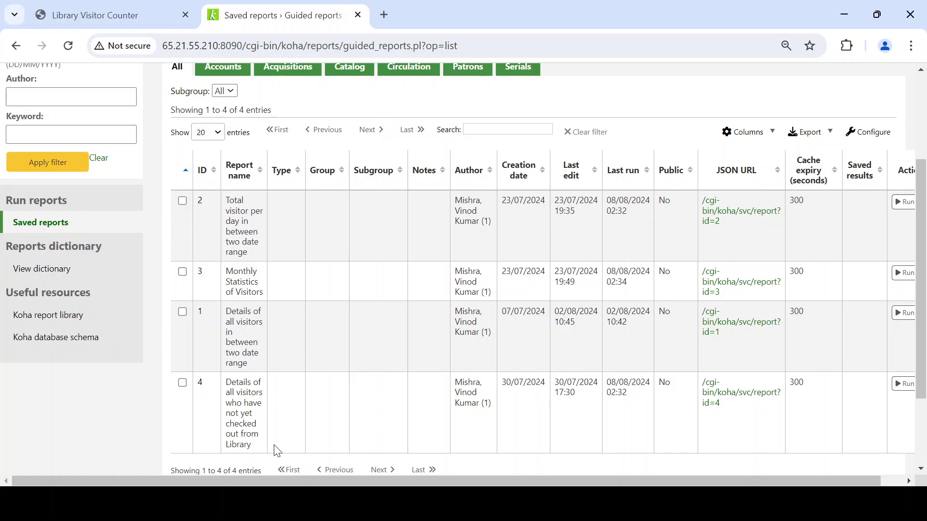
left_click_drag(283, 482, 305, 482)
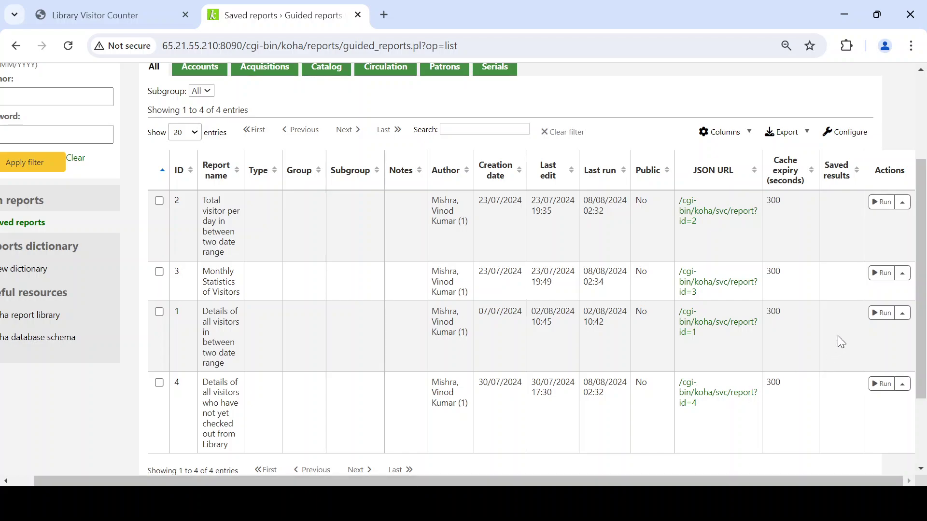
left_click(880, 314)
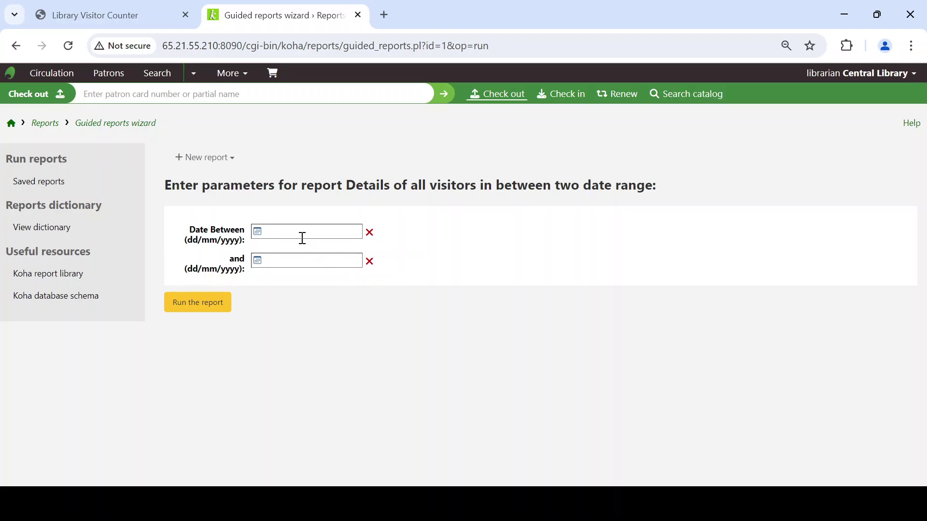
Run the visitor details report for dates between 01/08/2024 and 08/08/2024.
left_click(302, 237)
left_click(349, 294)
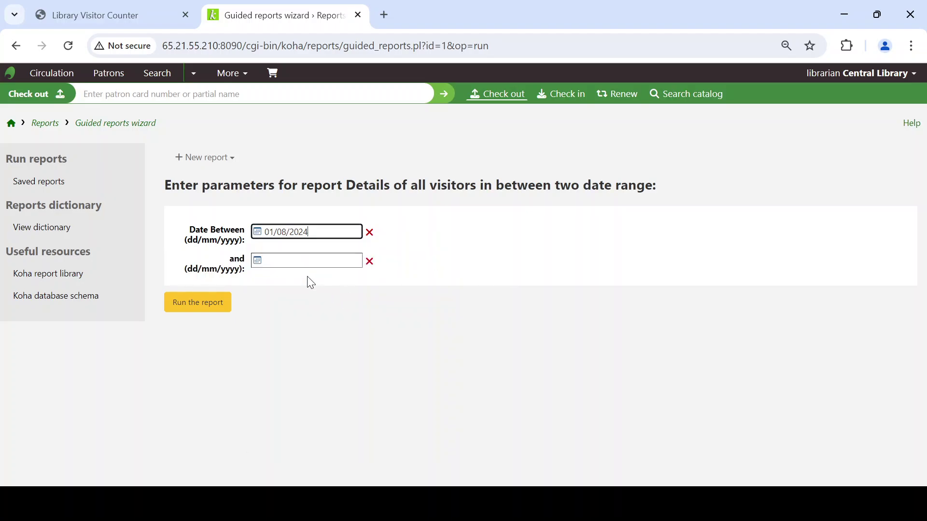
left_click(306, 256)
left_click(349, 348)
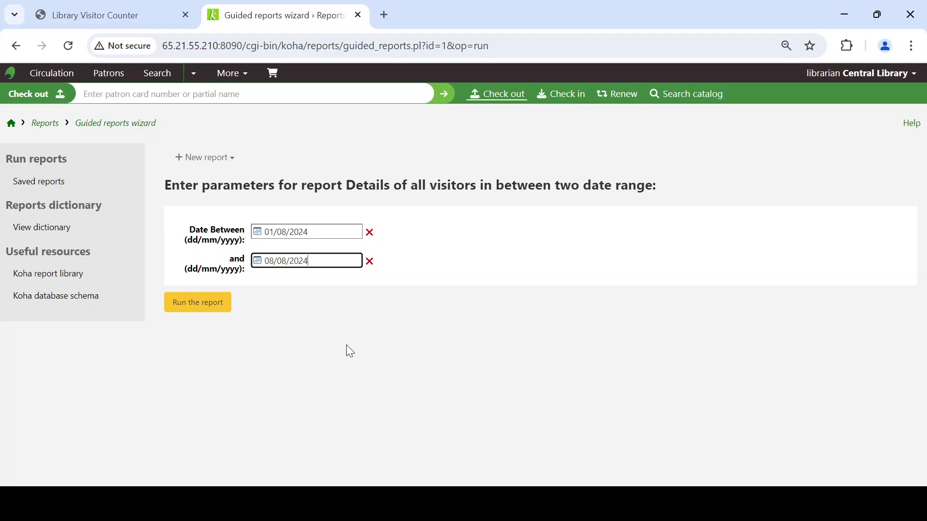
left_click(199, 309)
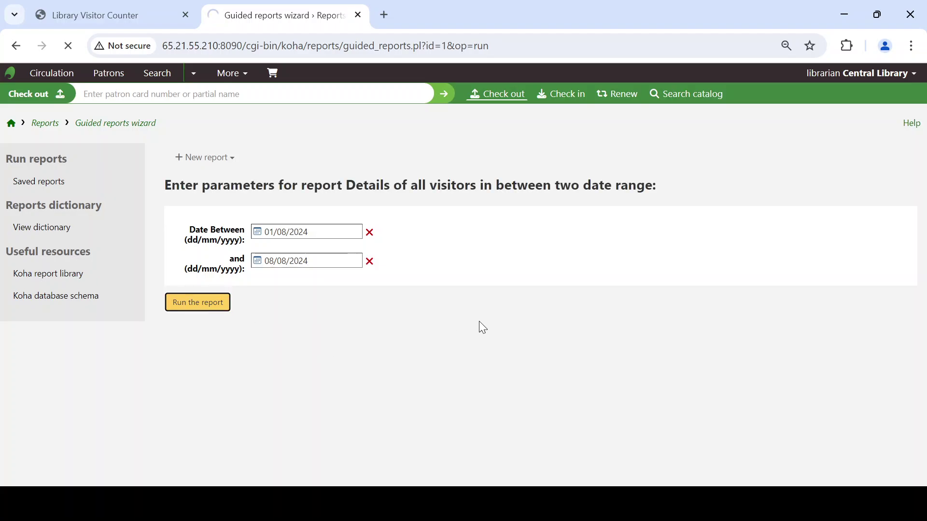
Compare the report's staff check-in and visitor name columns with the staff account logged in to Library Visitor Counter.
scroll(481, 323, "down", 1)
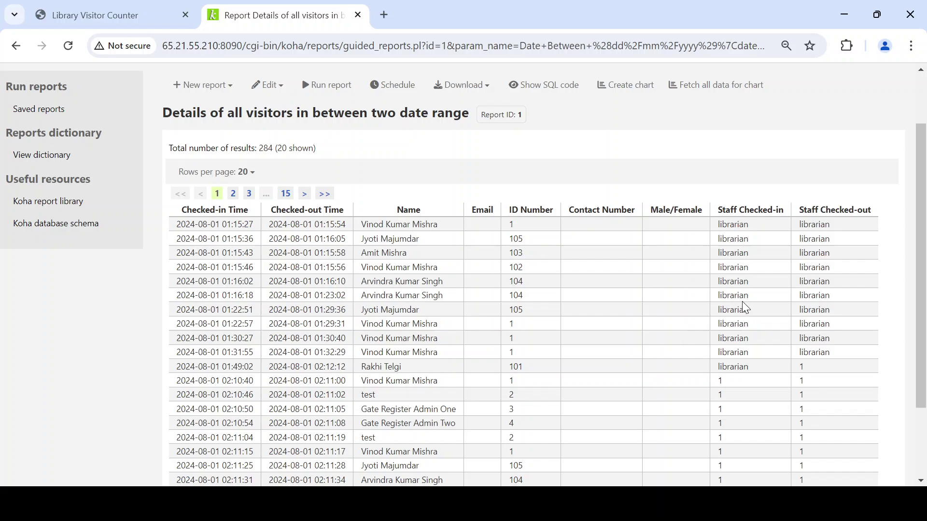
left_click(125, 22)
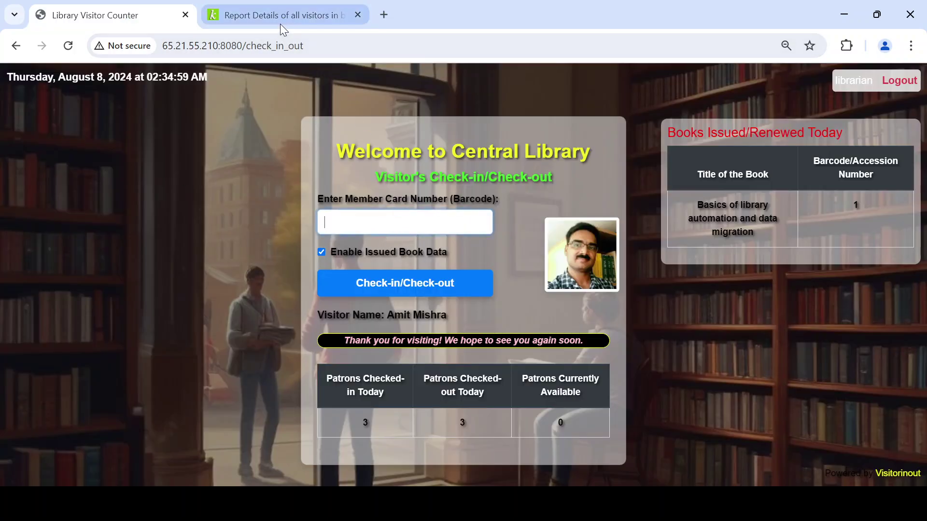
left_click(292, 12)
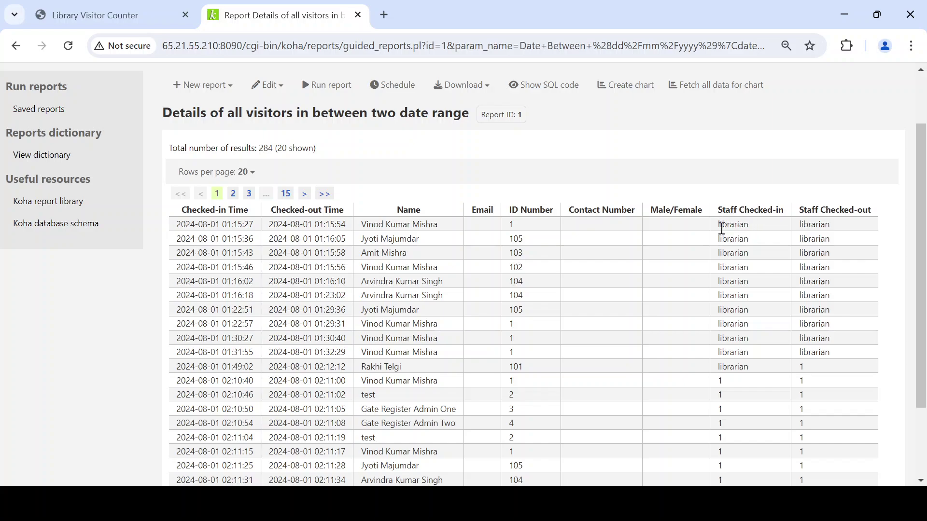
left_click_drag(721, 225, 767, 227)
left_click_drag(367, 224, 430, 227)
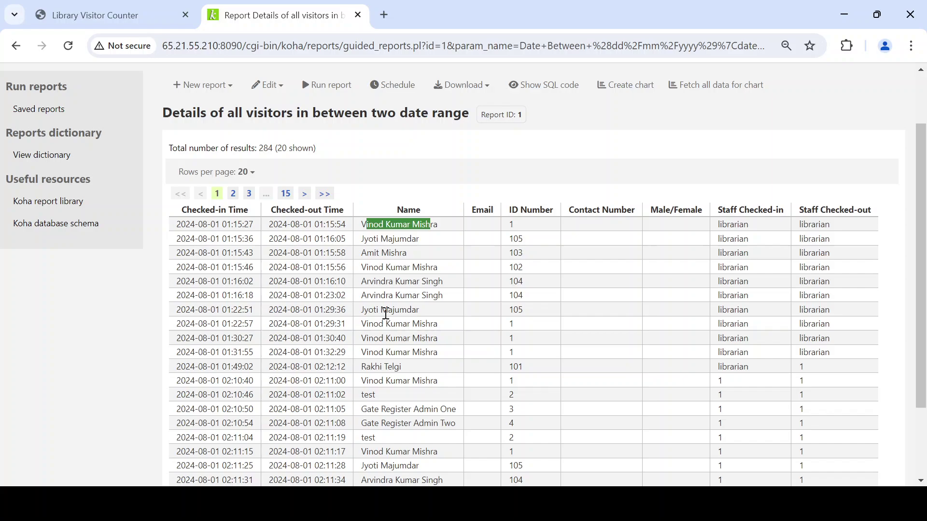
Return to the Koha home page, switch to Library Visitor Counter and log out of the staff account.
scroll(386, 313, "up", 2)
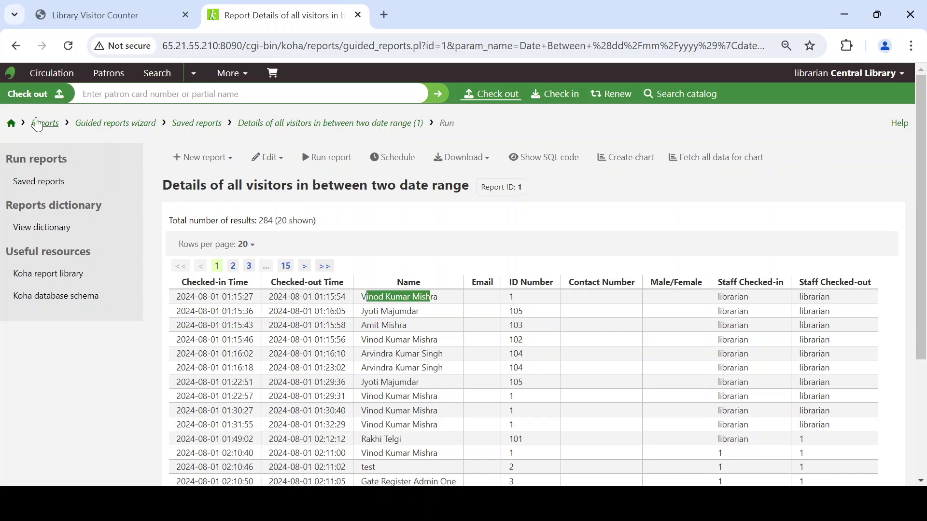
left_click(11, 126)
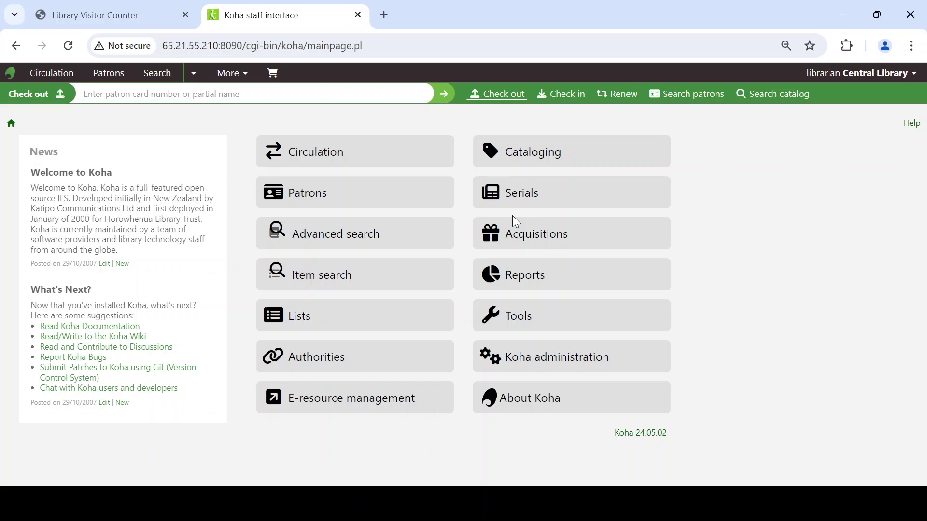
left_click(108, 17)
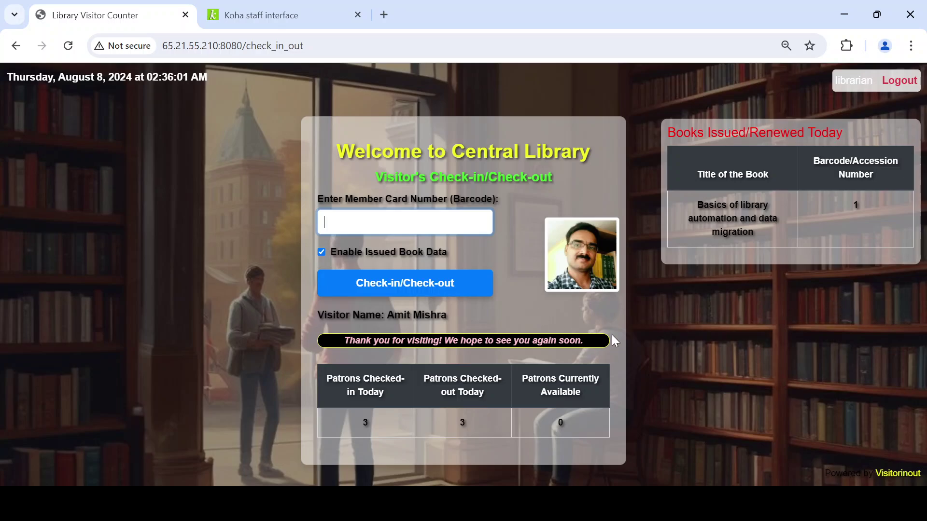
left_click(901, 81)
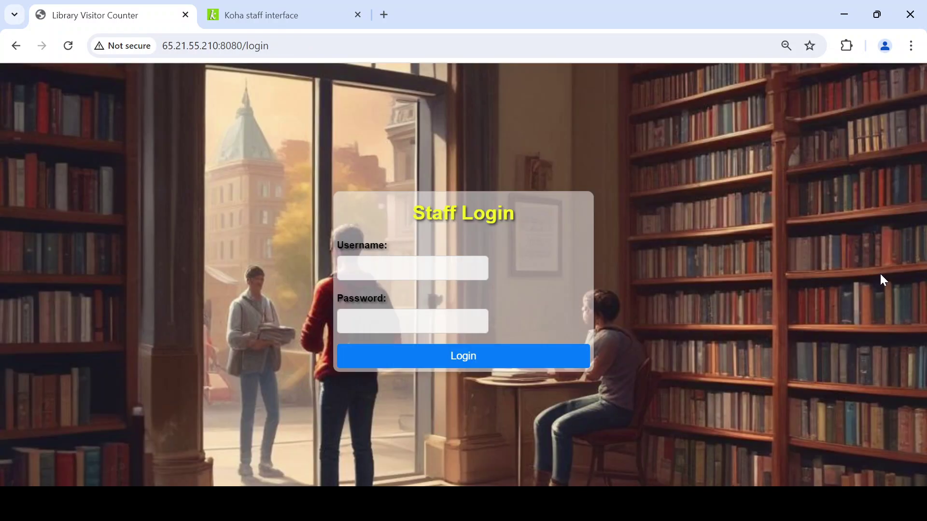
Log in to the staff account with the username librarian and the account password.
left_click(423, 264)
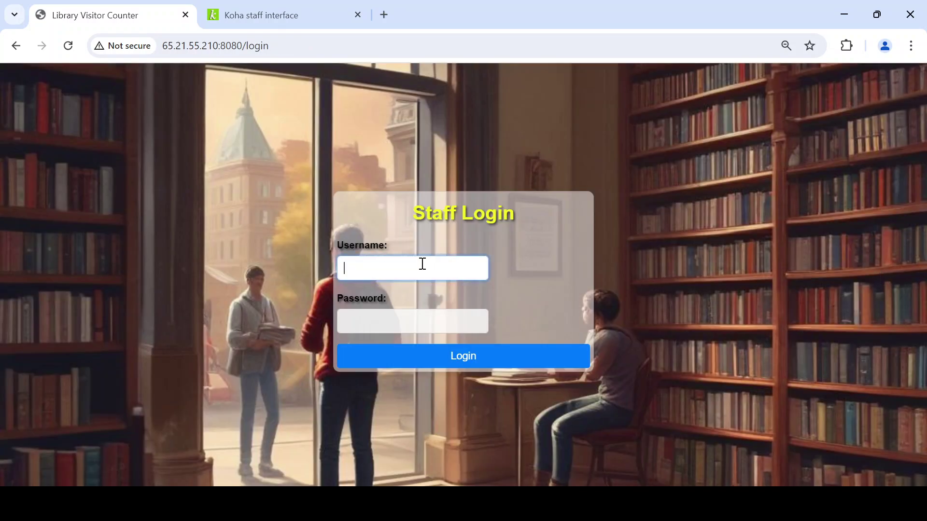
type("librarian")
key("Tab")
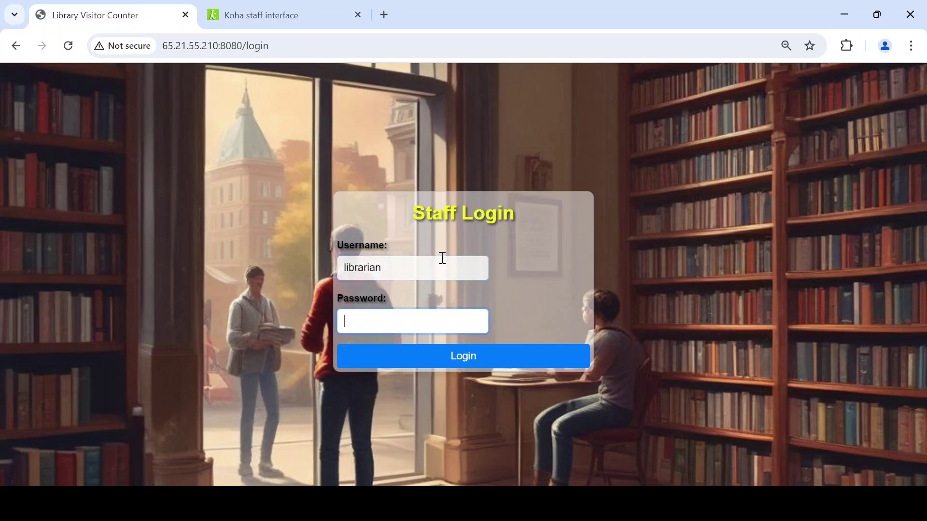
type("********")
key("Return")
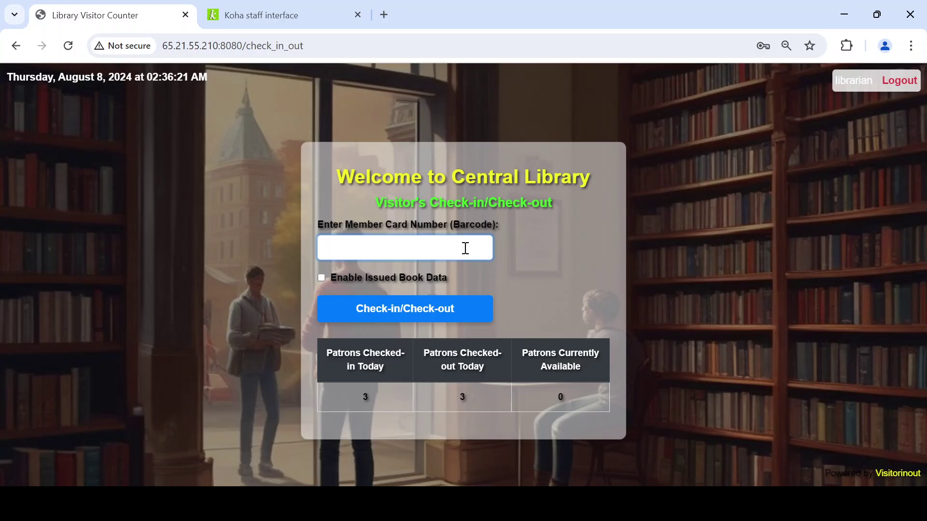
Check in three visitors one after another by entering their member card numbers.
type("1")
key("Return")
type("2")
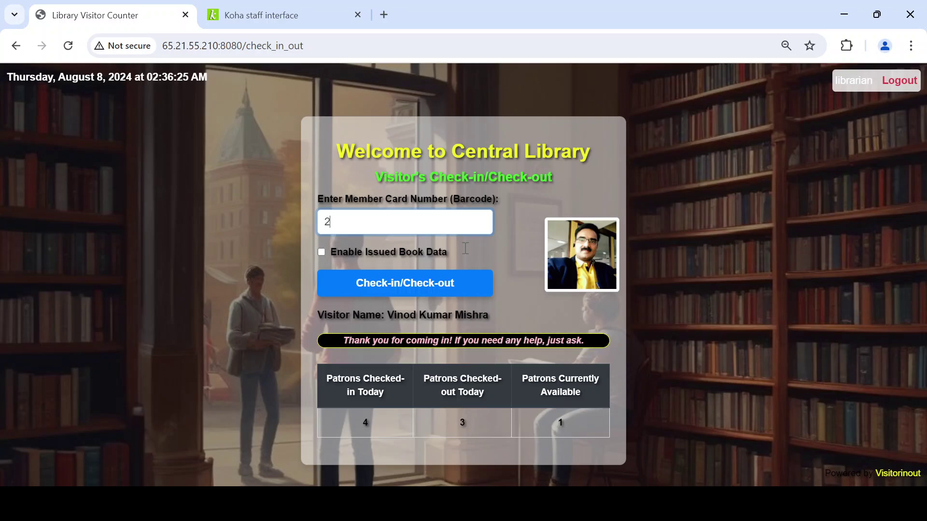
key("Return")
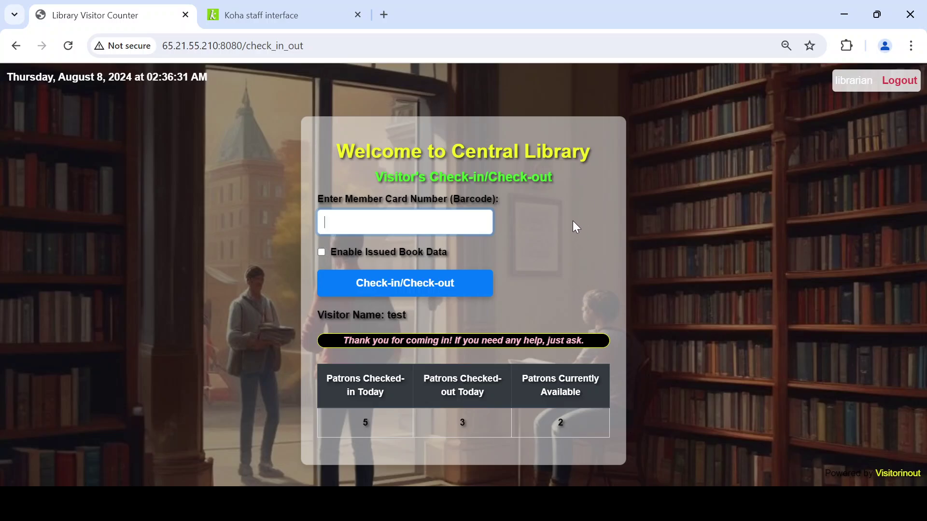
type("3")
key("Return")
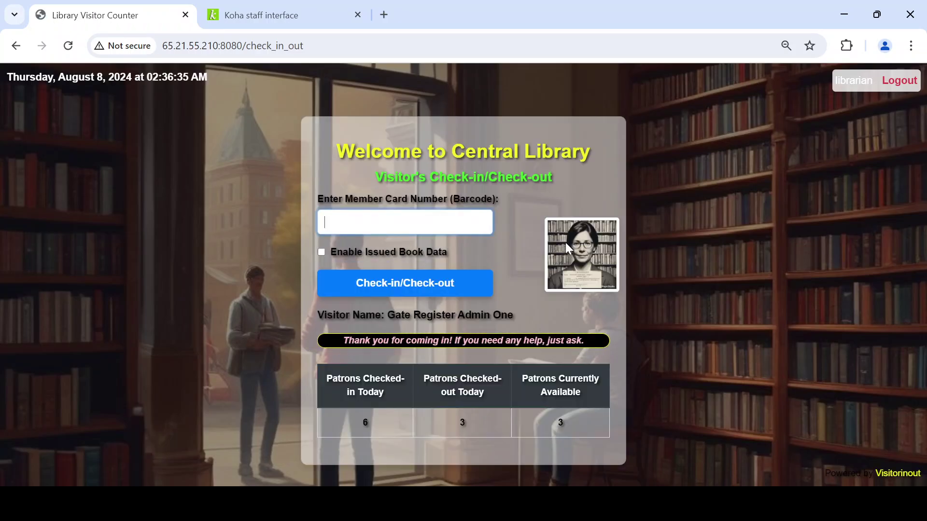
Switch to Koha, open the Reports module, and return to Library Visitor Counter.
left_click(308, 13)
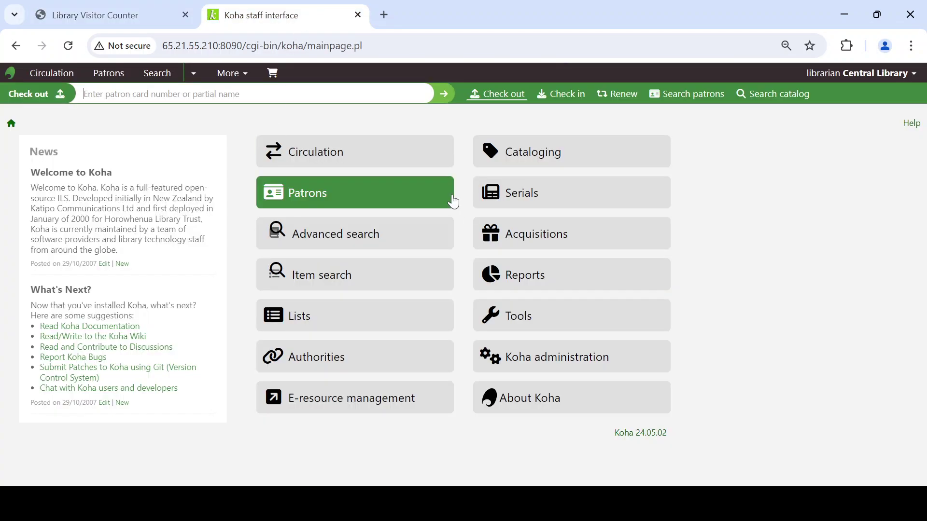
left_click(513, 271)
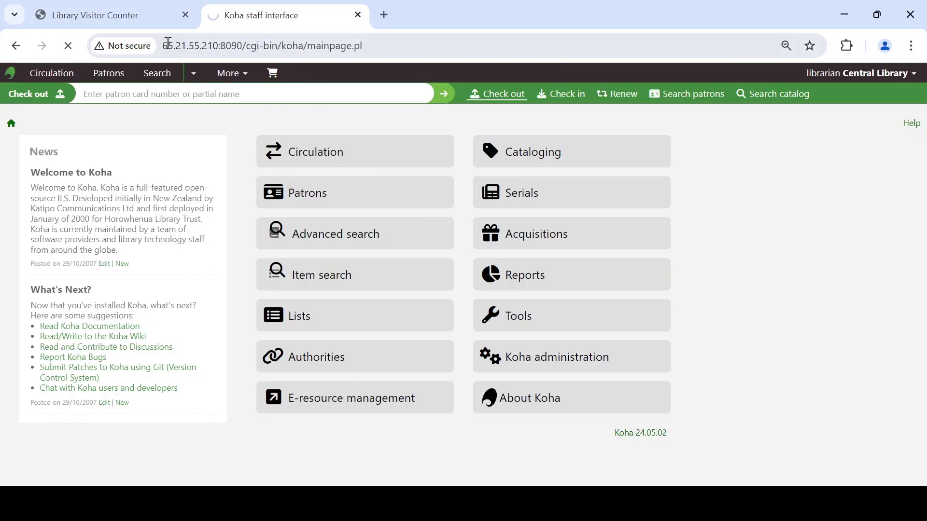
left_click(144, 19)
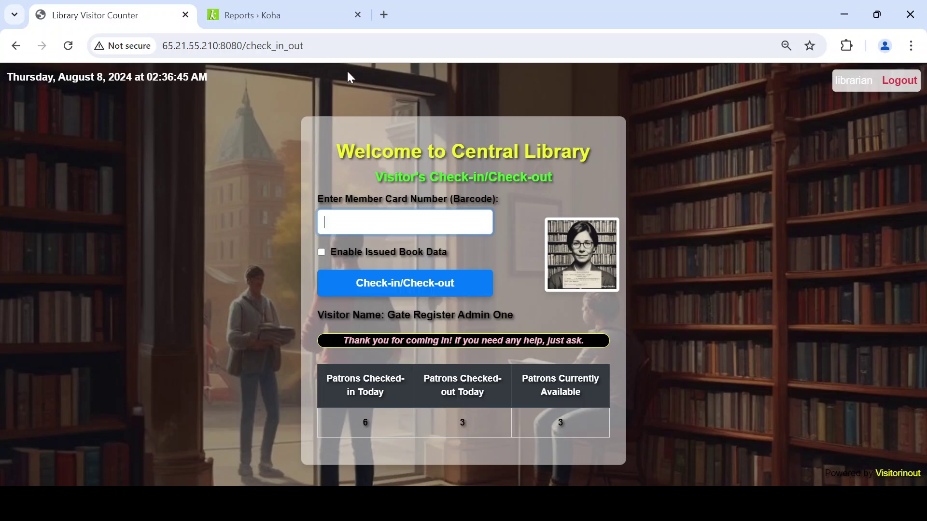
Switch to Koha and run the saved report "Details of all visitors who have not yet checked out from Library".
left_click(290, 19)
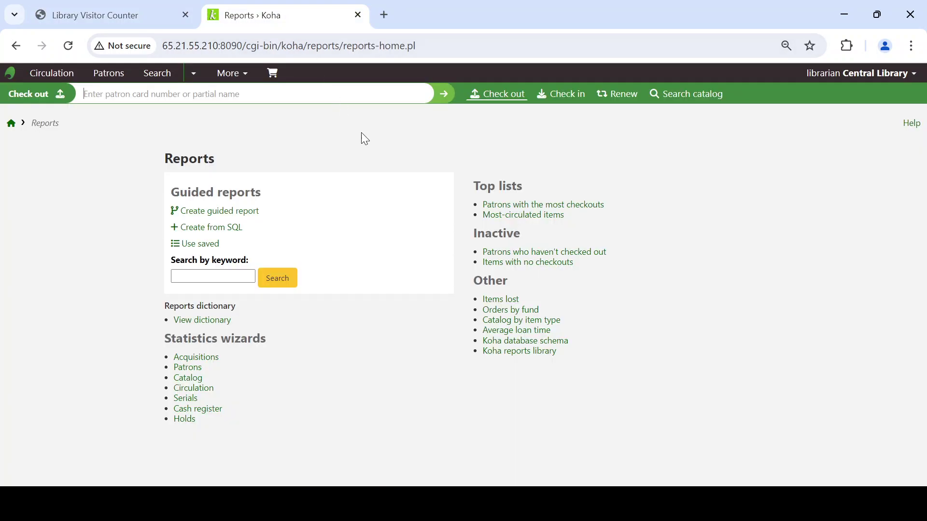
left_click(205, 243)
scroll(433, 346, "down", 5)
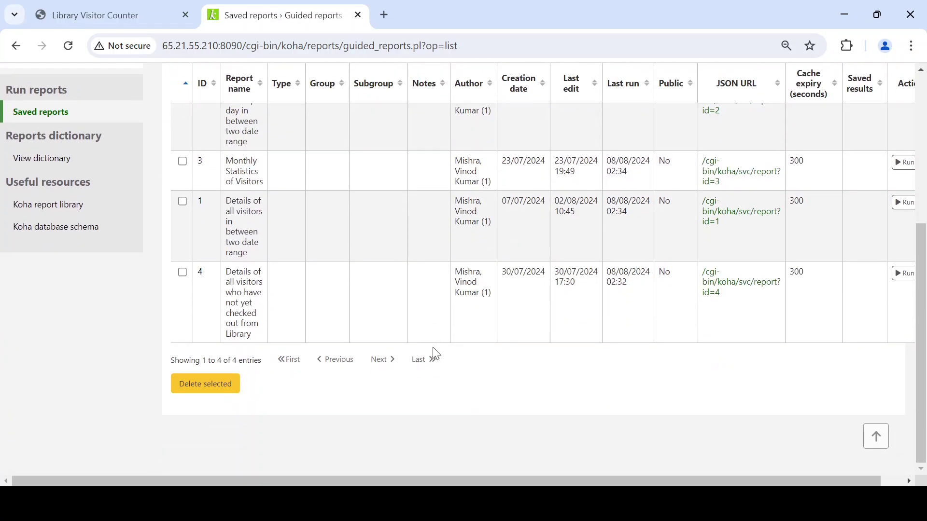
left_click_drag(355, 482, 508, 485)
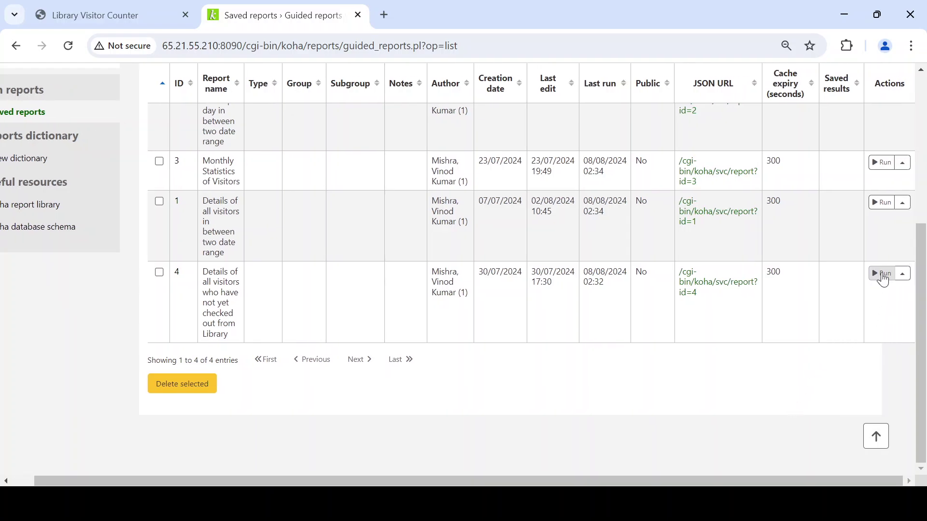
left_click(883, 274)
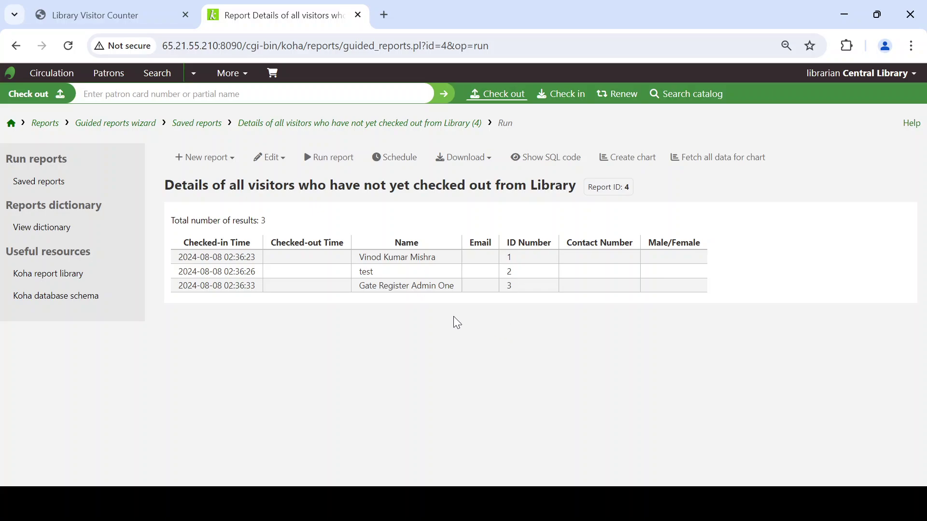
Return Koha to its home page and log out of the librarian account in Library Visitor Counter.
left_click(12, 125)
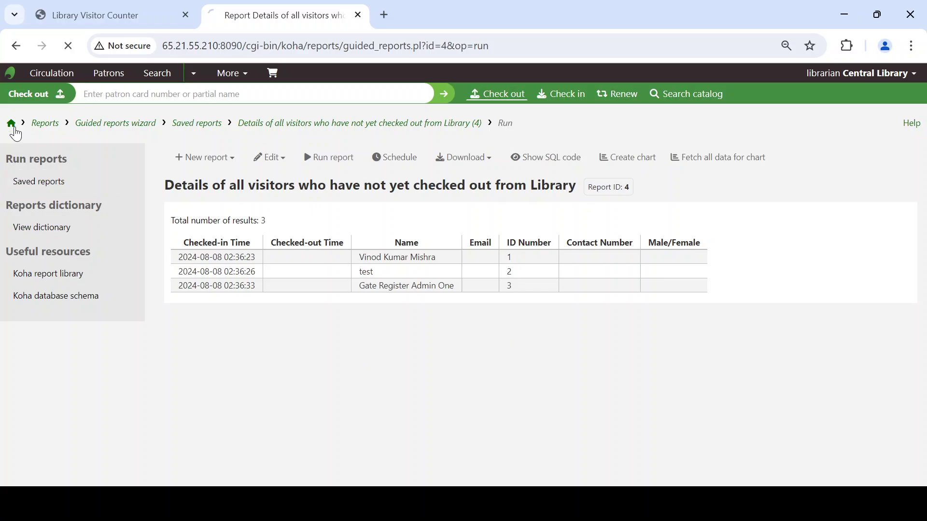
left_click(138, 19)
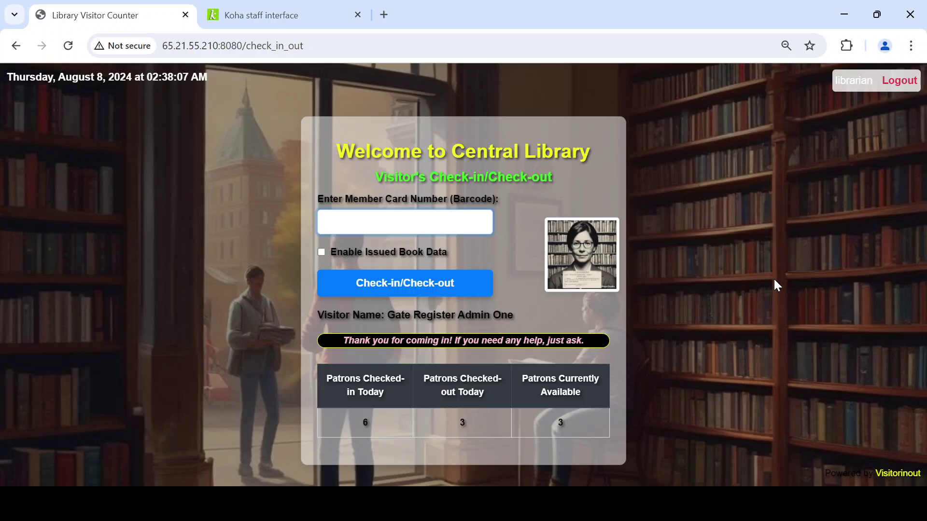
left_click(895, 86)
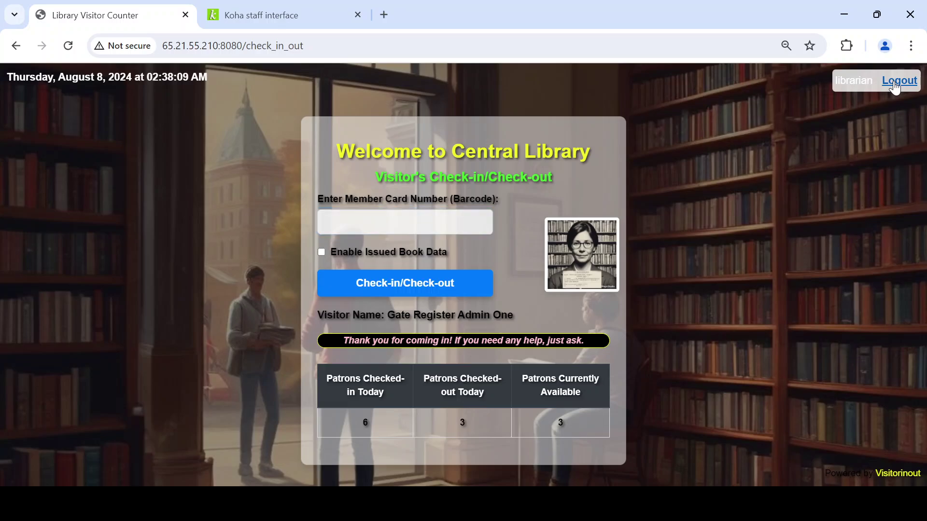